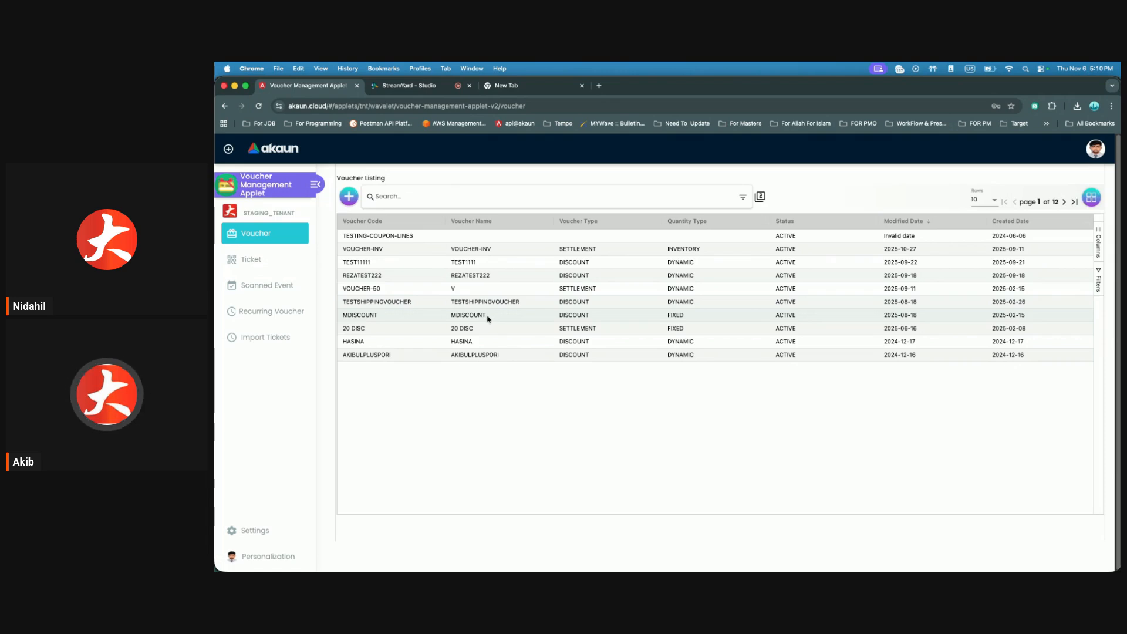
- Look through the Ticket, Scanned Event, Recurring Voucher and Import Tickets listings, ending back at the Voucher listing
{"action": "left_click", "coordinate": [257, 264]}
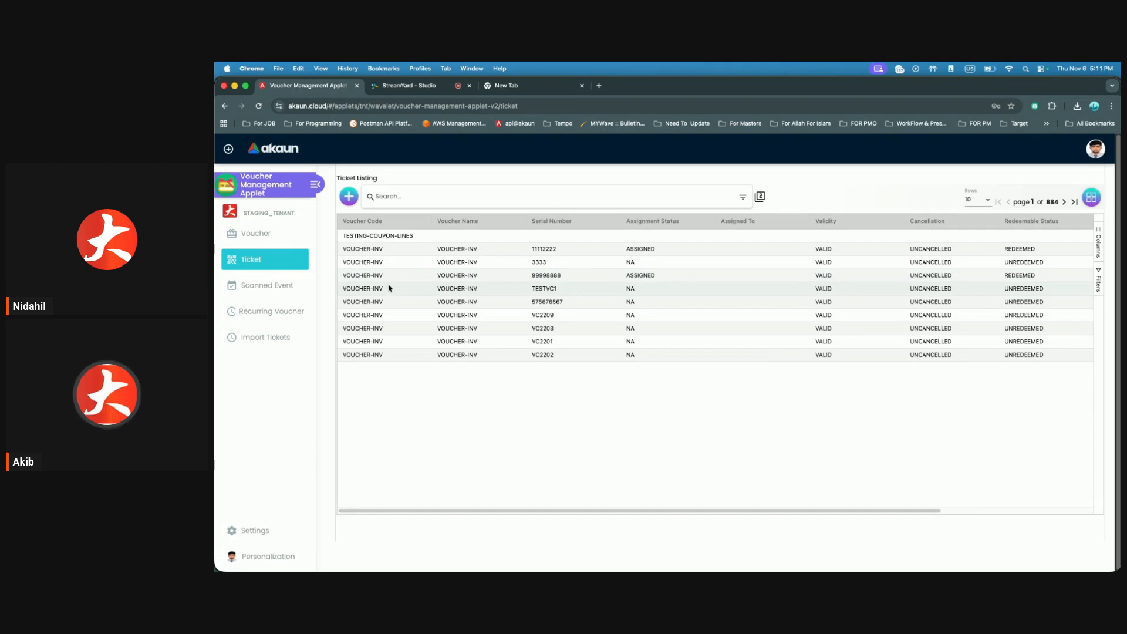
{"action": "left_click", "coordinate": [263, 286]}
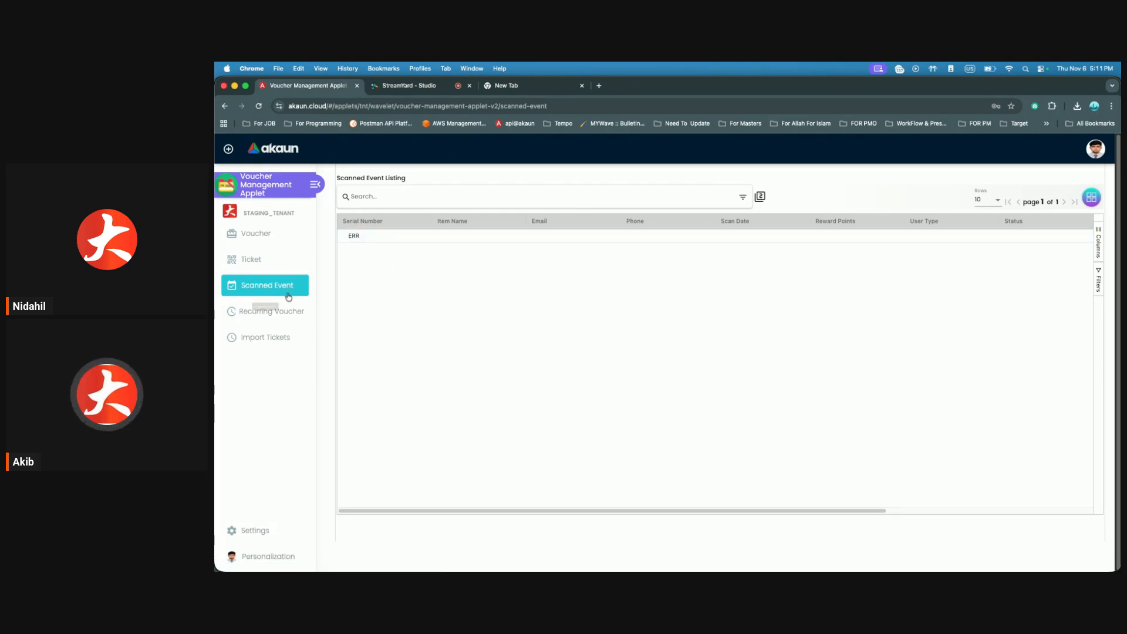
{"action": "left_click", "coordinate": [279, 310]}
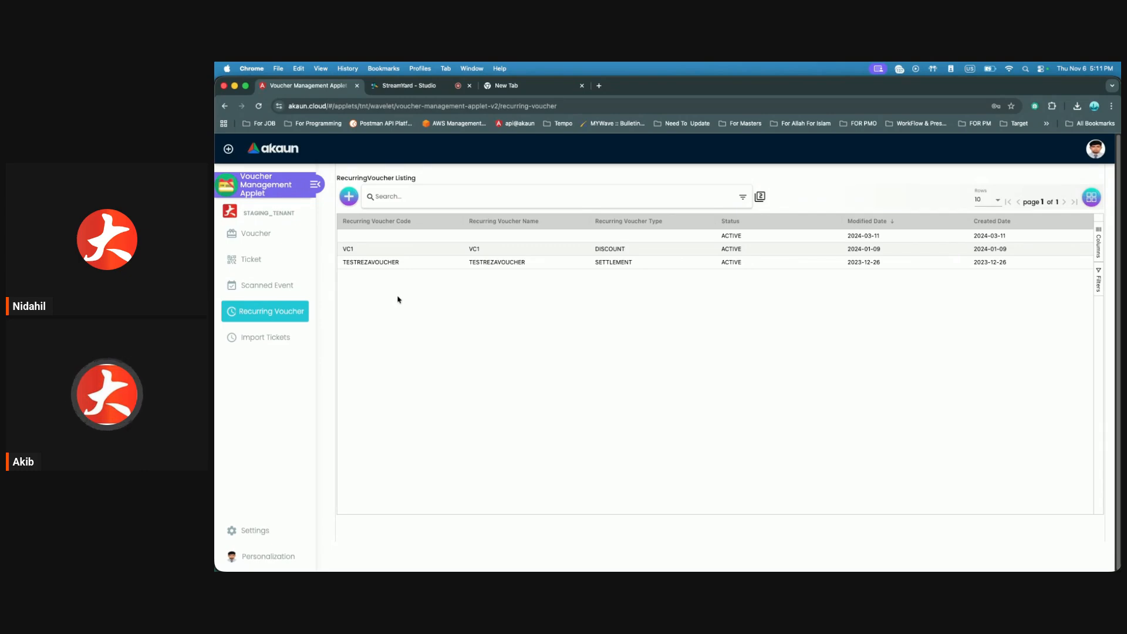
{"action": "left_click", "coordinate": [275, 337]}
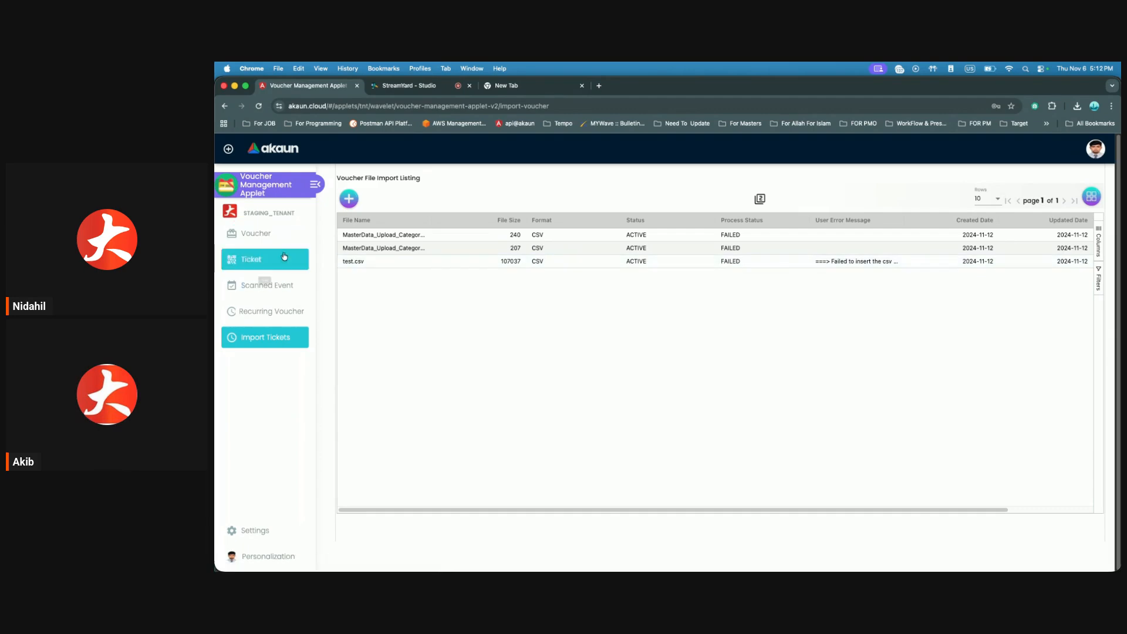
{"action": "left_click", "coordinate": [256, 234]}
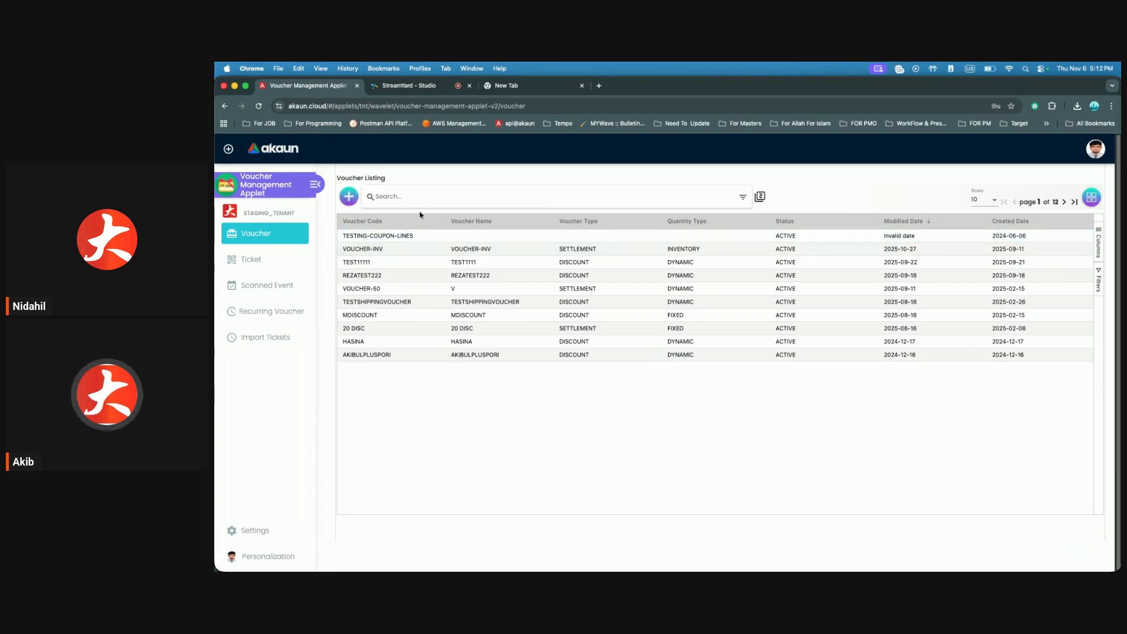
- Start creating a new voucher and view the available voucher types without choosing one
{"action": "left_click", "coordinate": [346, 201]}
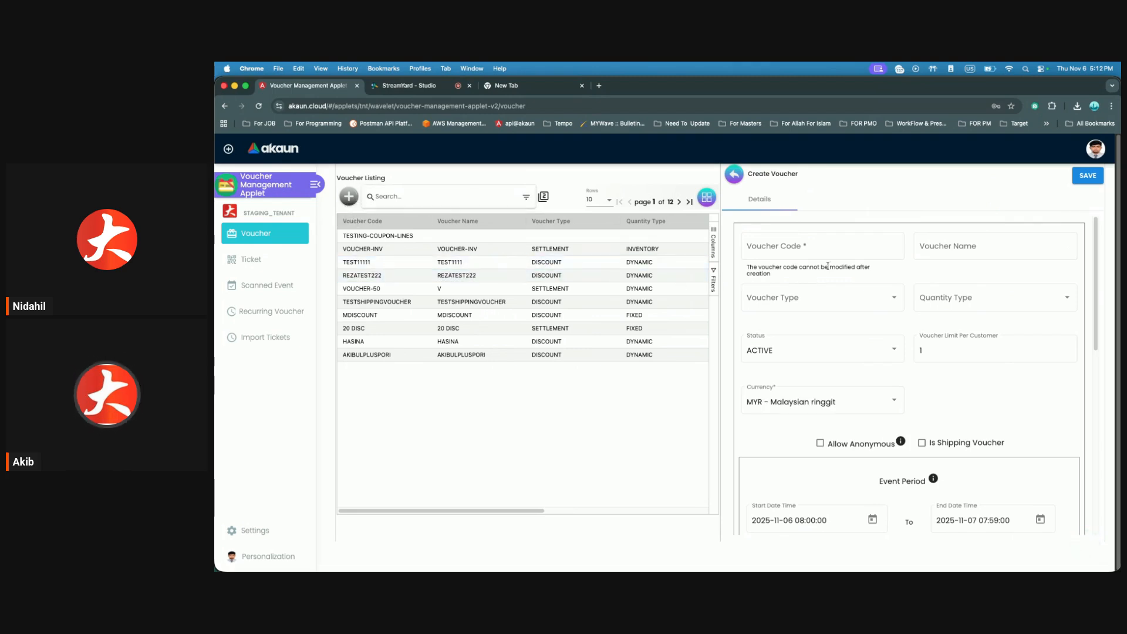
{"action": "left_click", "coordinate": [815, 246]}
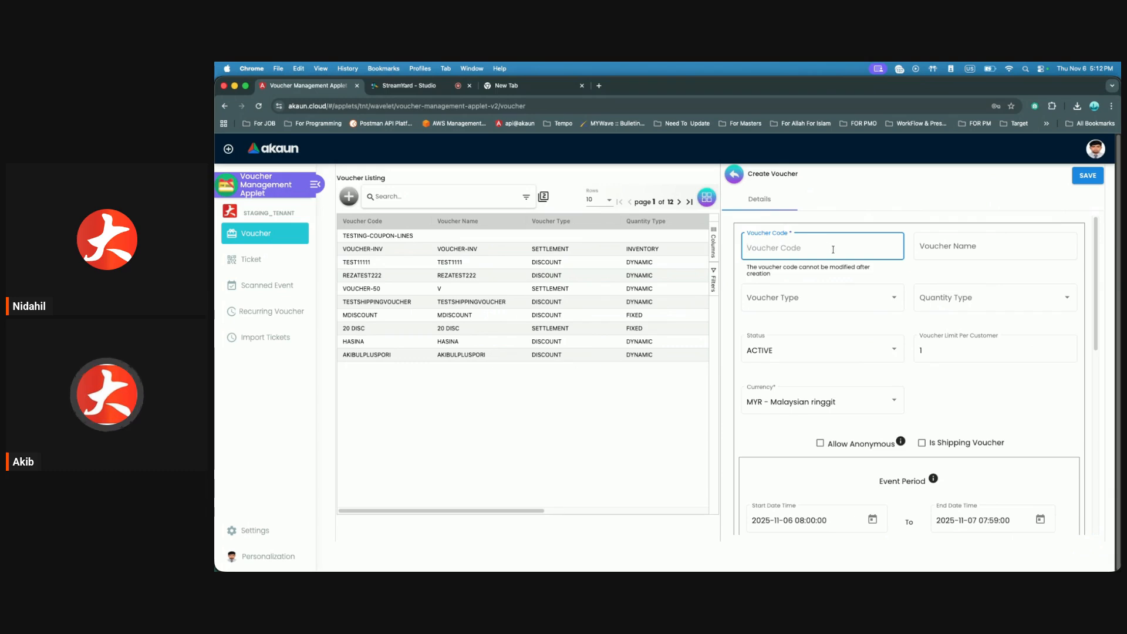
{"action": "left_click", "coordinate": [848, 301]}
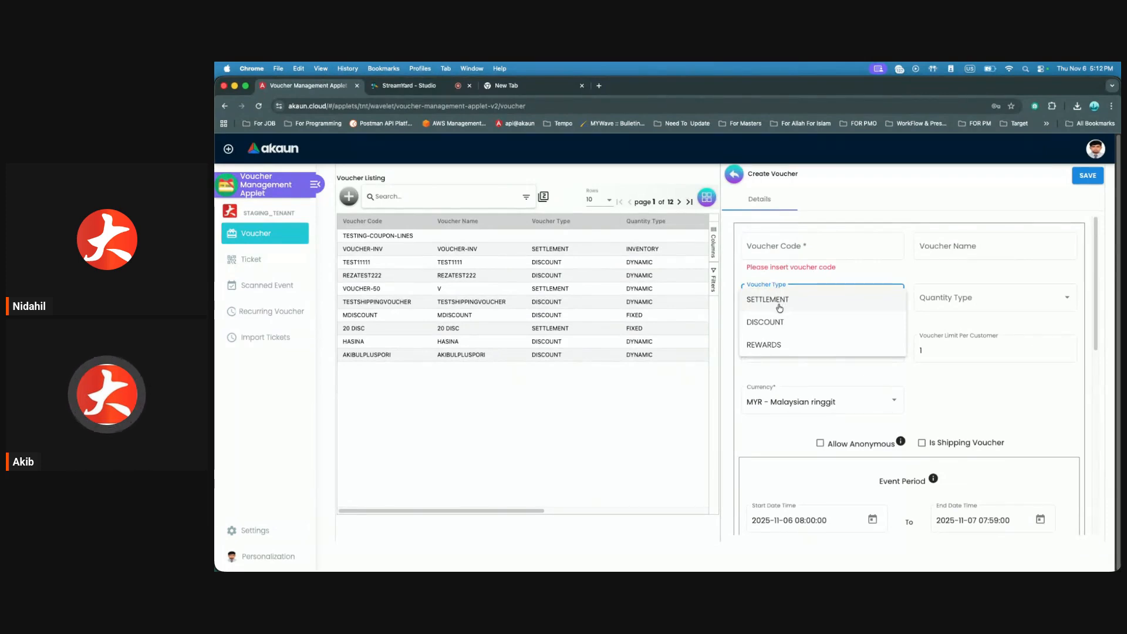
{"action": "left_click", "coordinate": [780, 369]}
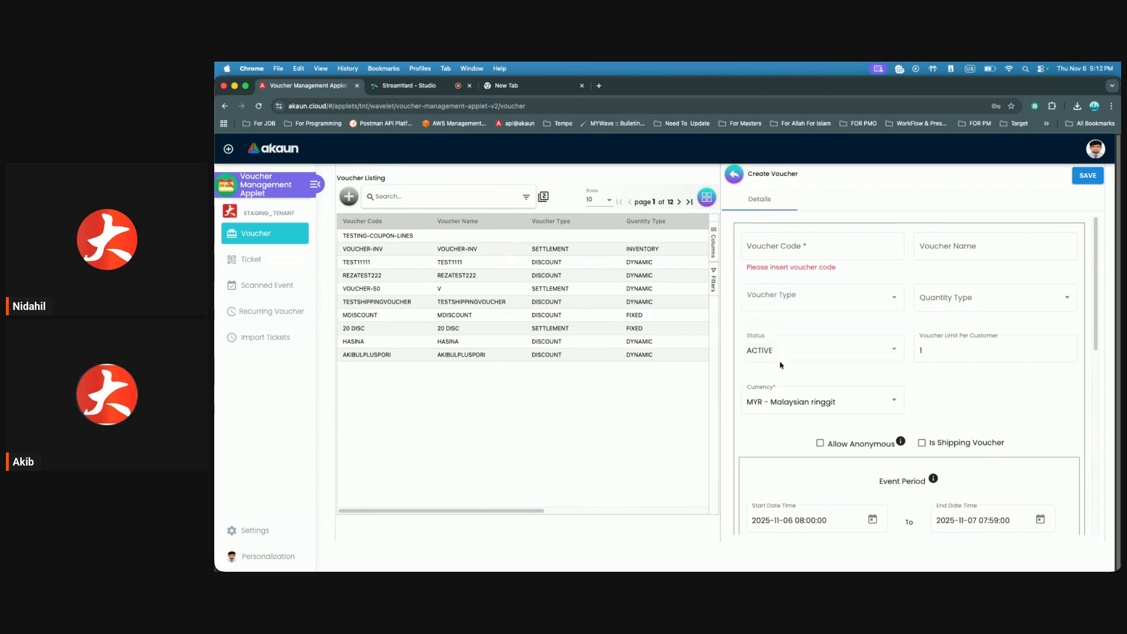
- Try the SETTLEMENT voucher type with a face value amount of 10, and switch the type to DISCOUNT
{"action": "left_click", "coordinate": [765, 305]}
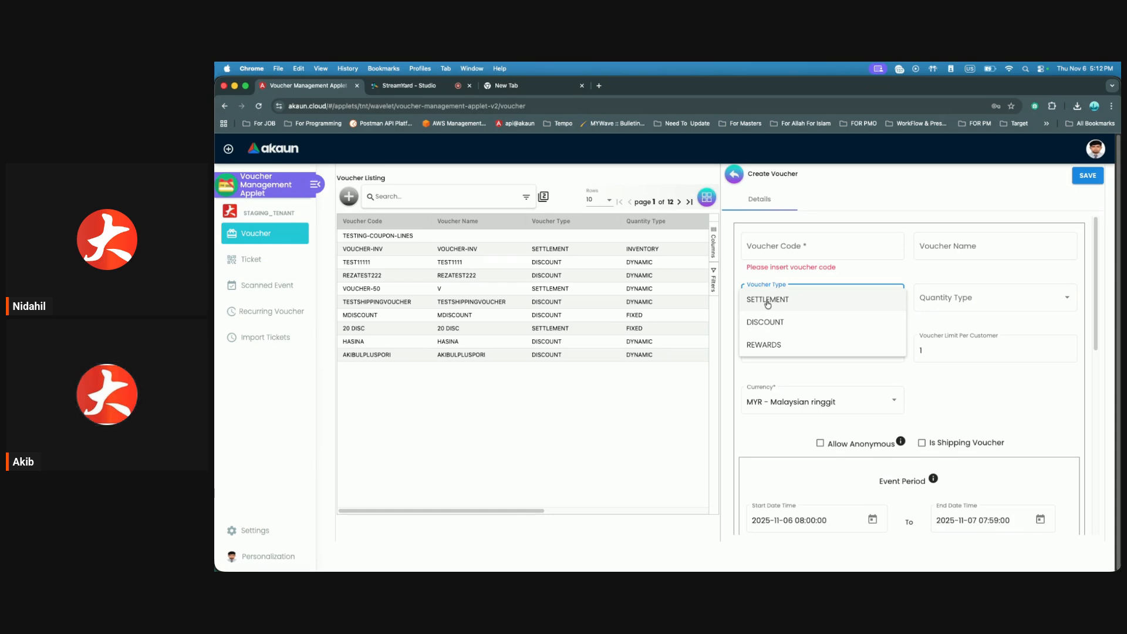
{"action": "left_click", "coordinate": [767, 302]}
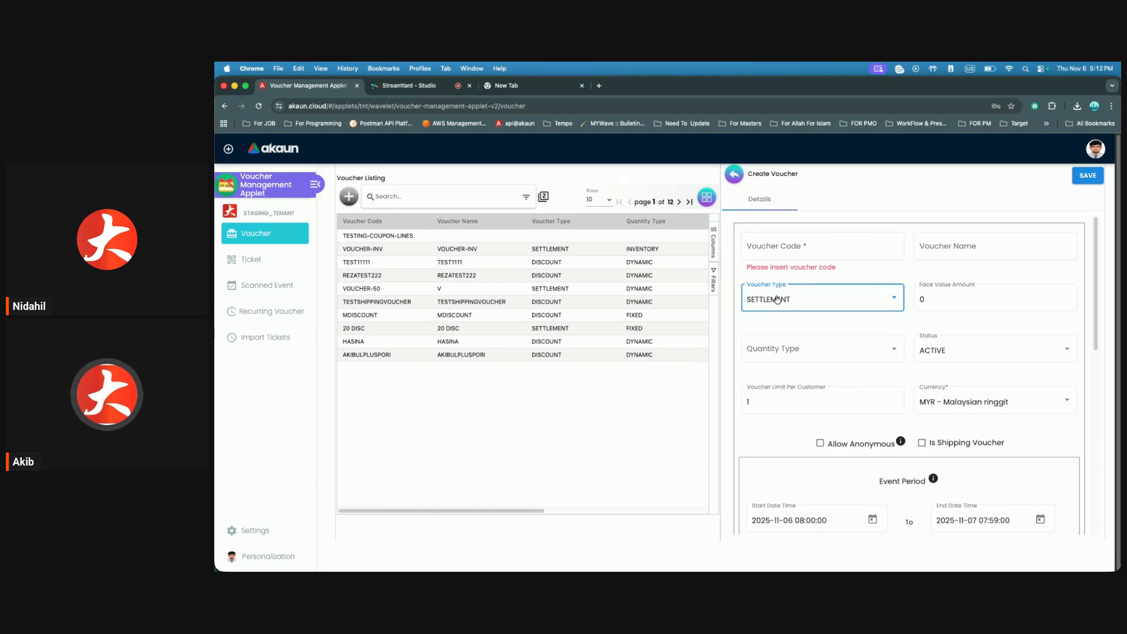
{"action": "key", "text": "Tab"}
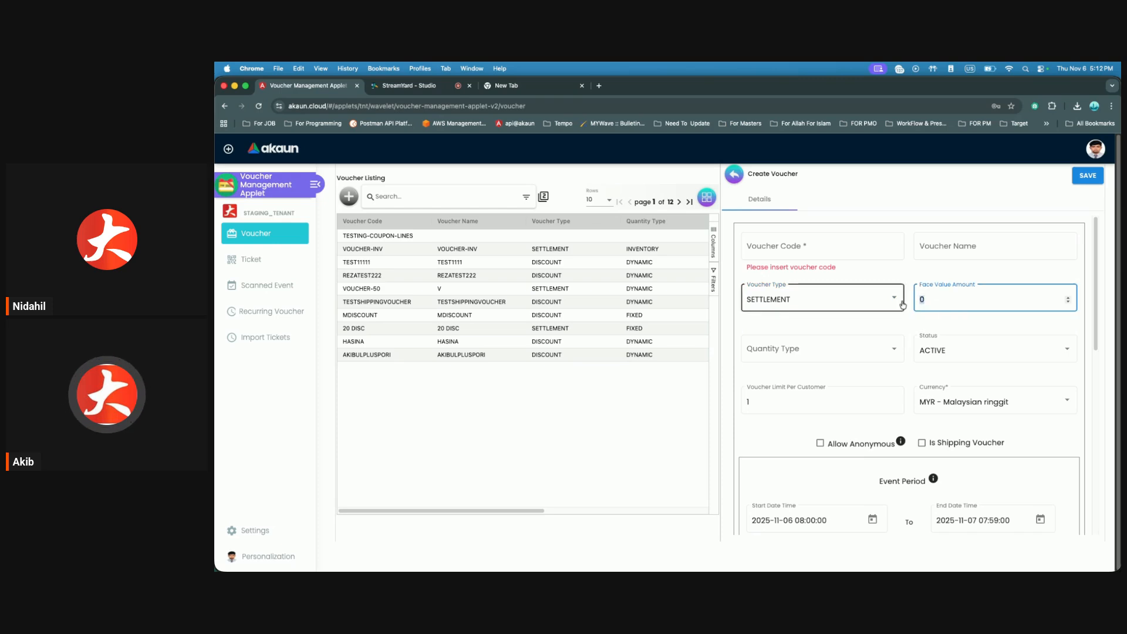
{"action": "type", "text": "10"}
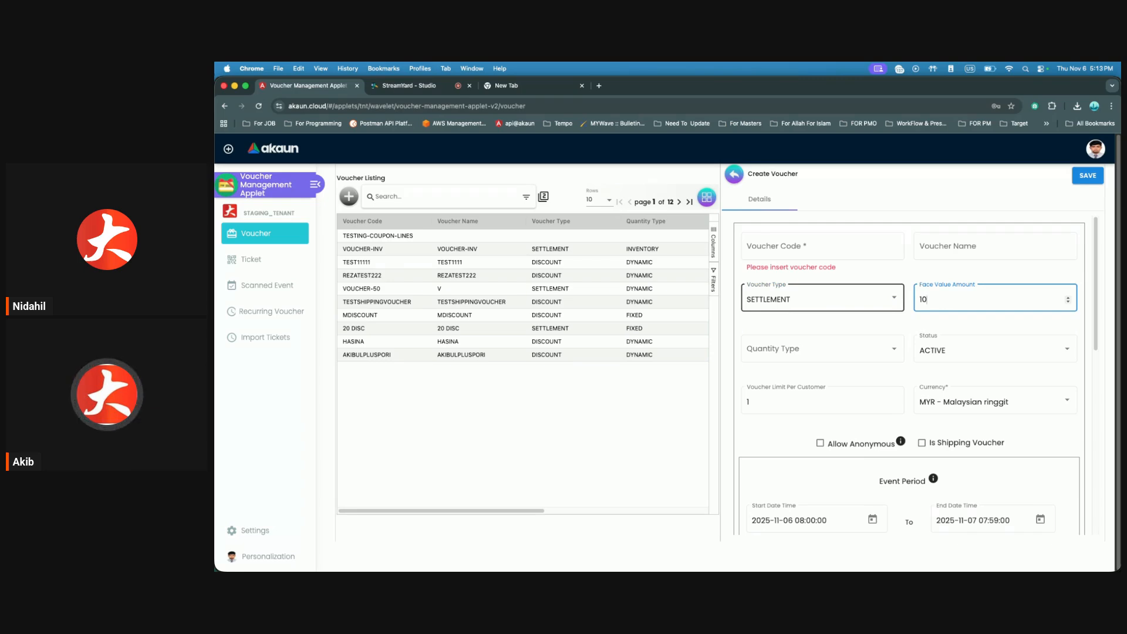
{"action": "left_click", "coordinate": [890, 298]}
{"action": "left_click", "coordinate": [787, 326]}
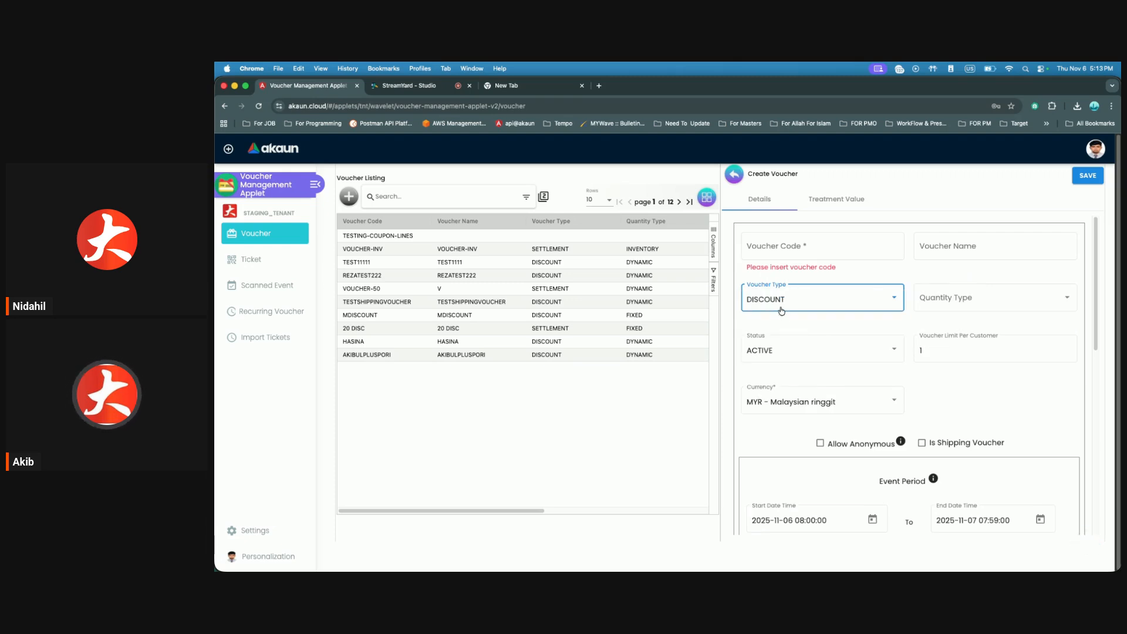
- Set the new voucher's type to REWARDS
{"action": "left_click", "coordinate": [843, 309]}
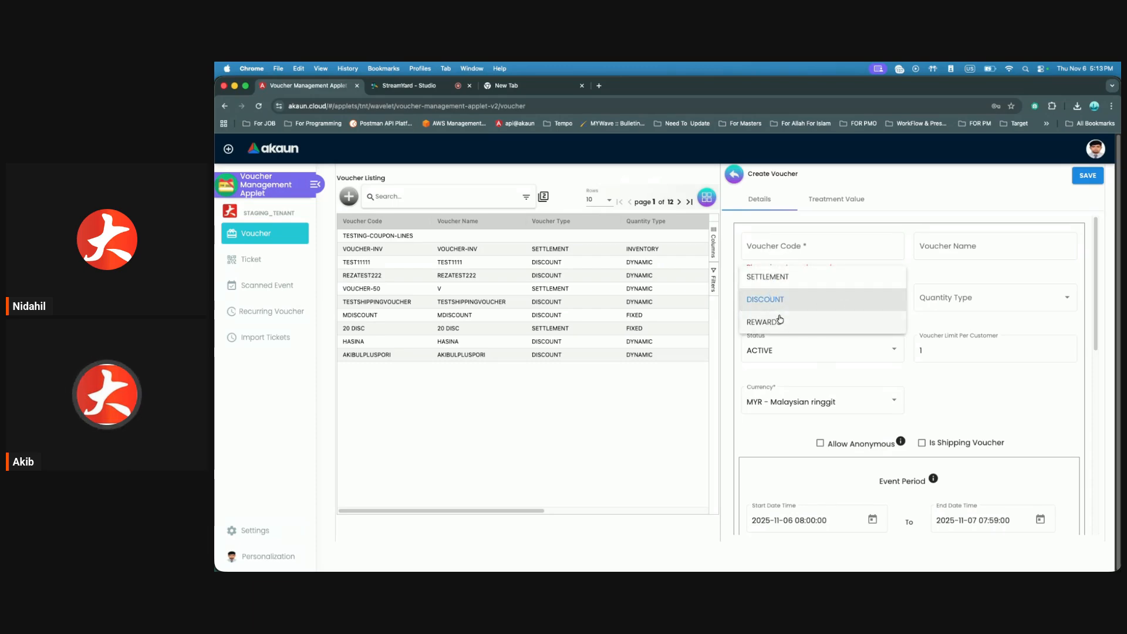
{"action": "left_click", "coordinate": [757, 326]}
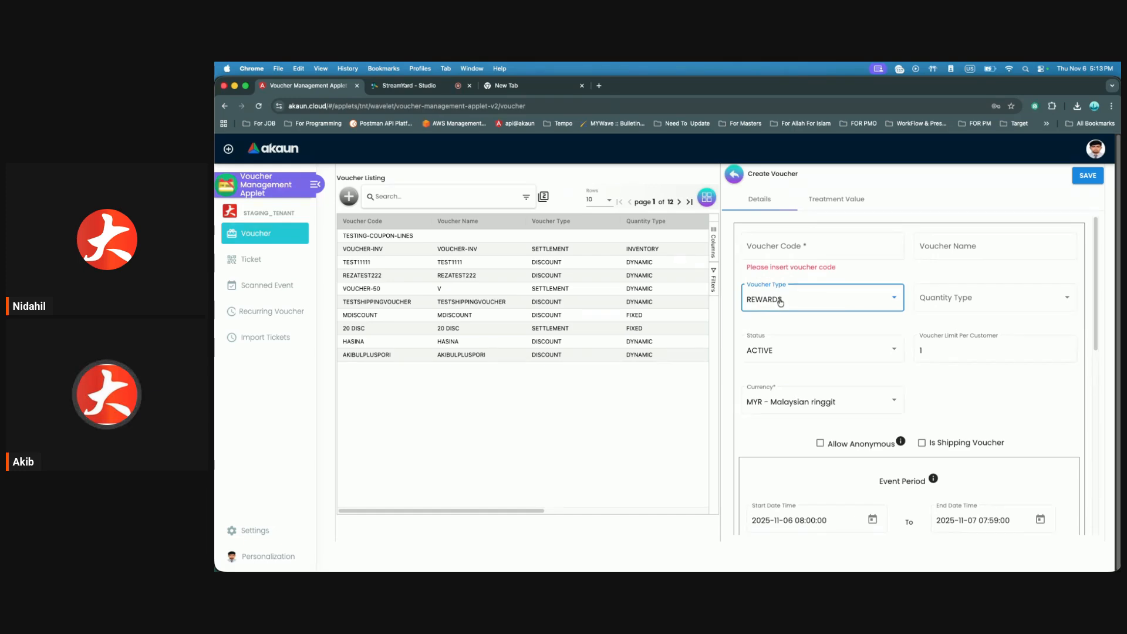
{"action": "left_click", "coordinate": [948, 298]}
{"action": "left_click", "coordinate": [874, 319]}
{"action": "left_click", "coordinate": [801, 294]}
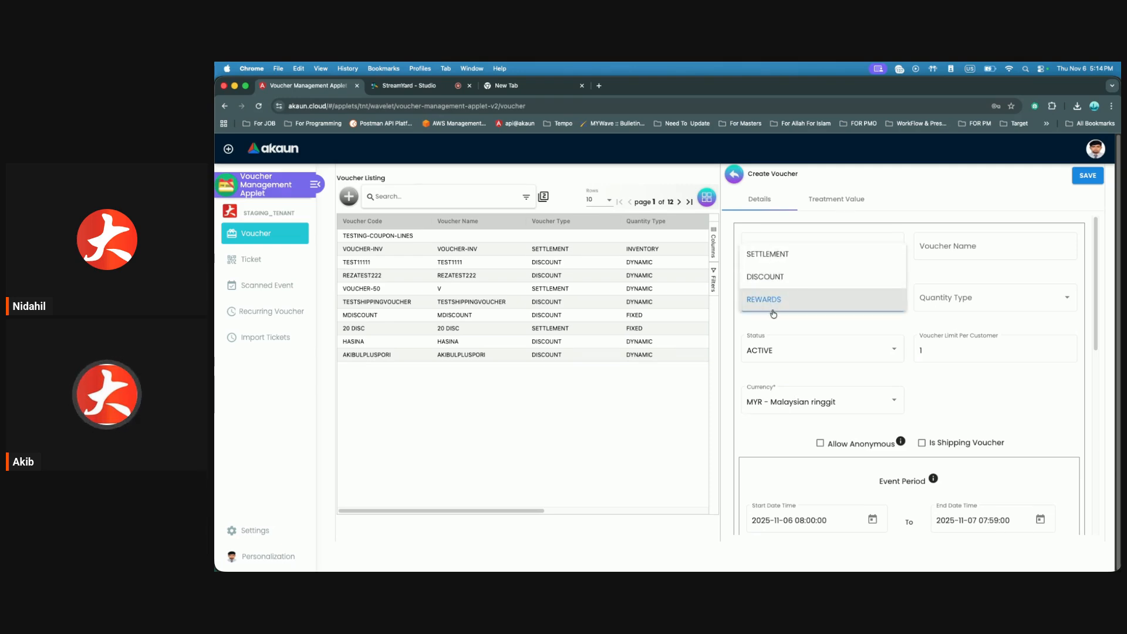
{"action": "left_click", "coordinate": [774, 307]}
- Examine the quantity type options FIXED, DYNAMIC, IMPORT and INVENTORY for the new voucher without selecting one
{"action": "left_click", "coordinate": [939, 301]}
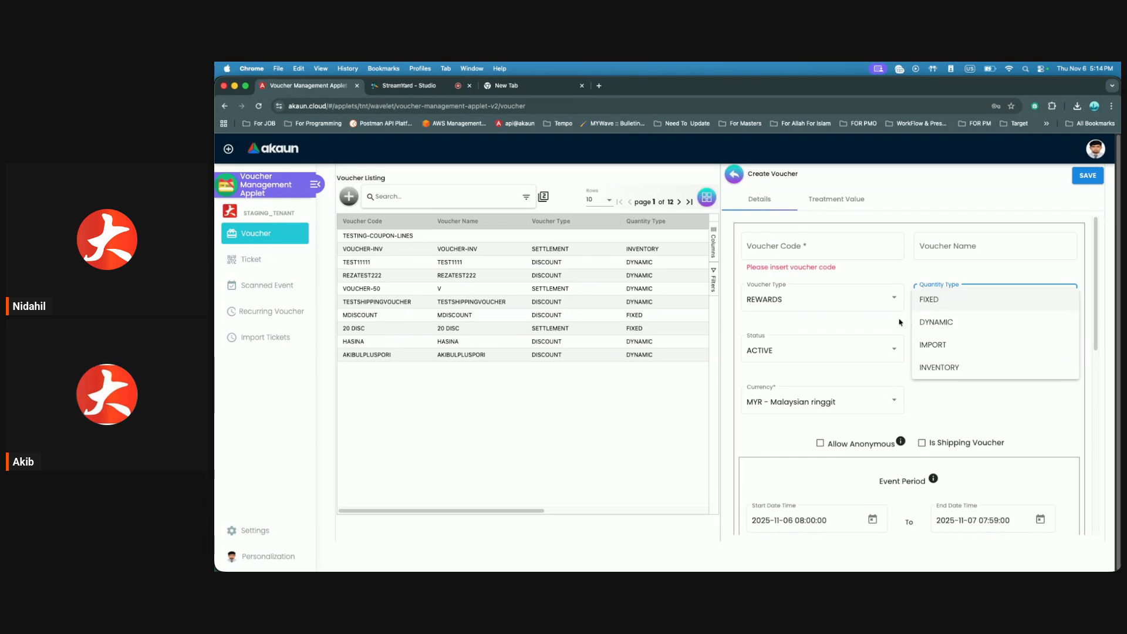
{"action": "left_click", "coordinate": [939, 324]}
{"action": "left_click", "coordinate": [930, 300]}
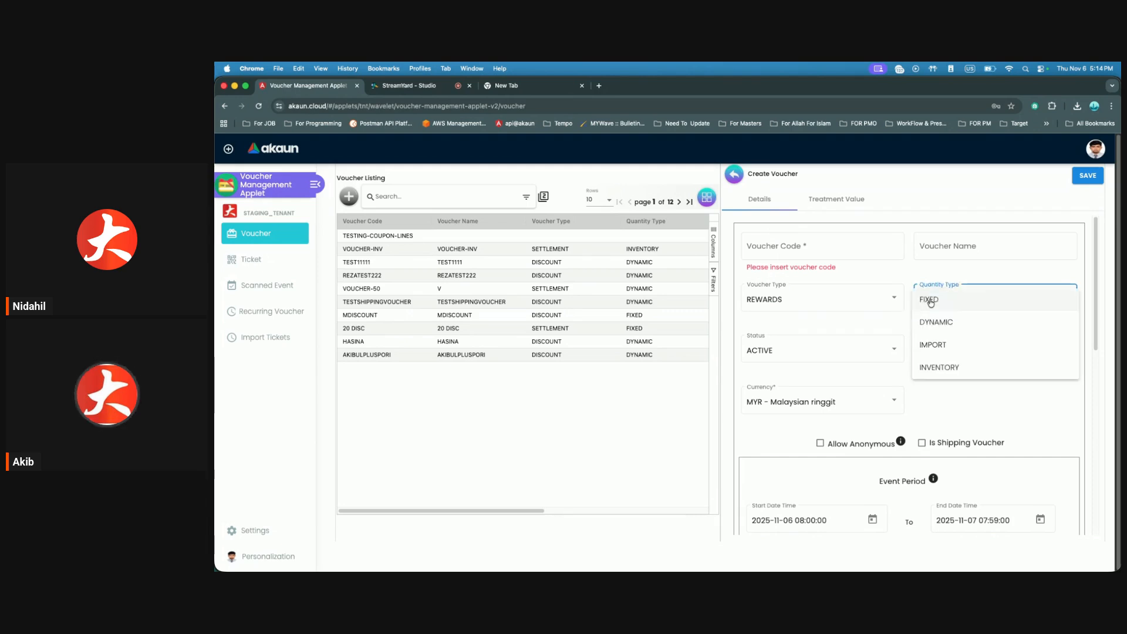
{"action": "left_click", "coordinate": [886, 321]}
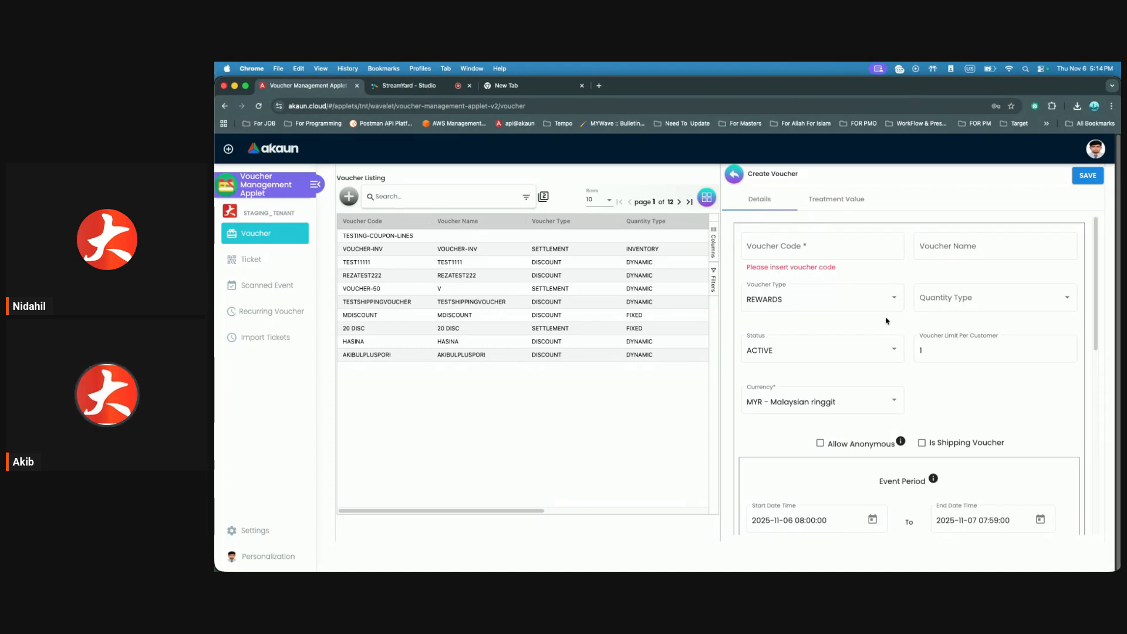
{"action": "left_click", "coordinate": [936, 298]}
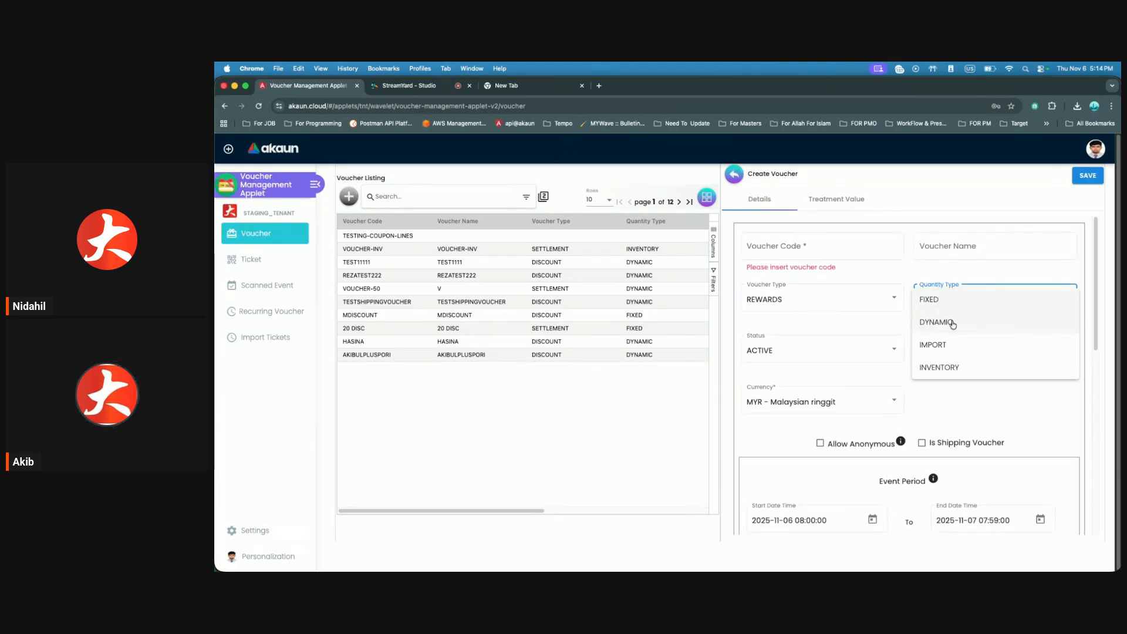
{"action": "left_click", "coordinate": [900, 323]}
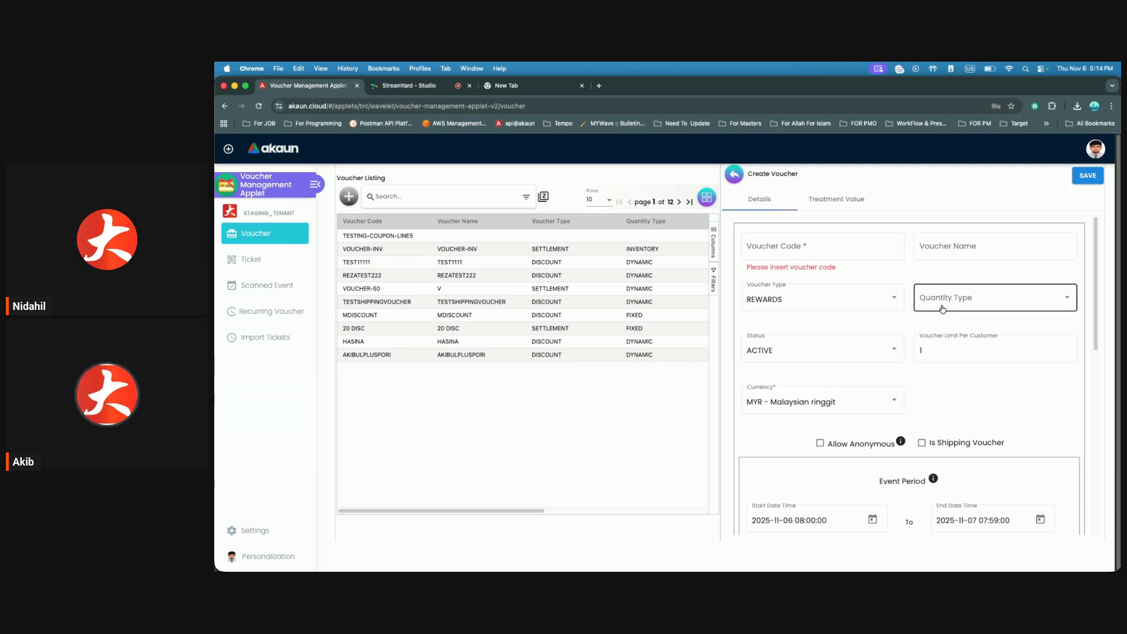
{"action": "left_click", "coordinate": [942, 308]}
{"action": "left_click", "coordinate": [890, 318]}
{"action": "left_click", "coordinate": [928, 309]}
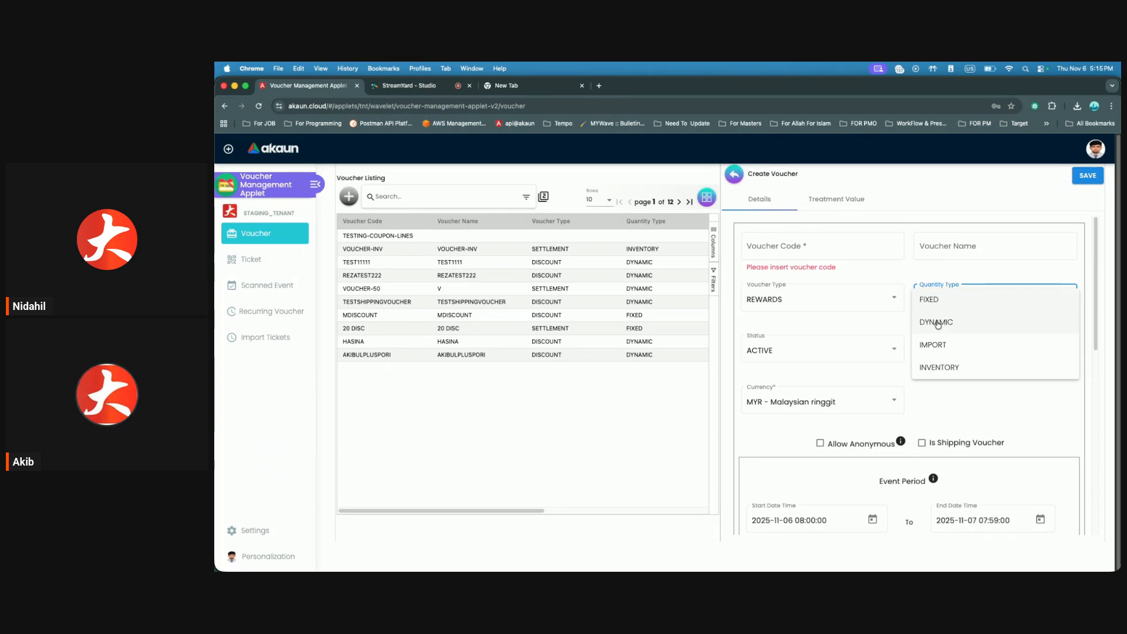
{"action": "left_click", "coordinate": [875, 325]}
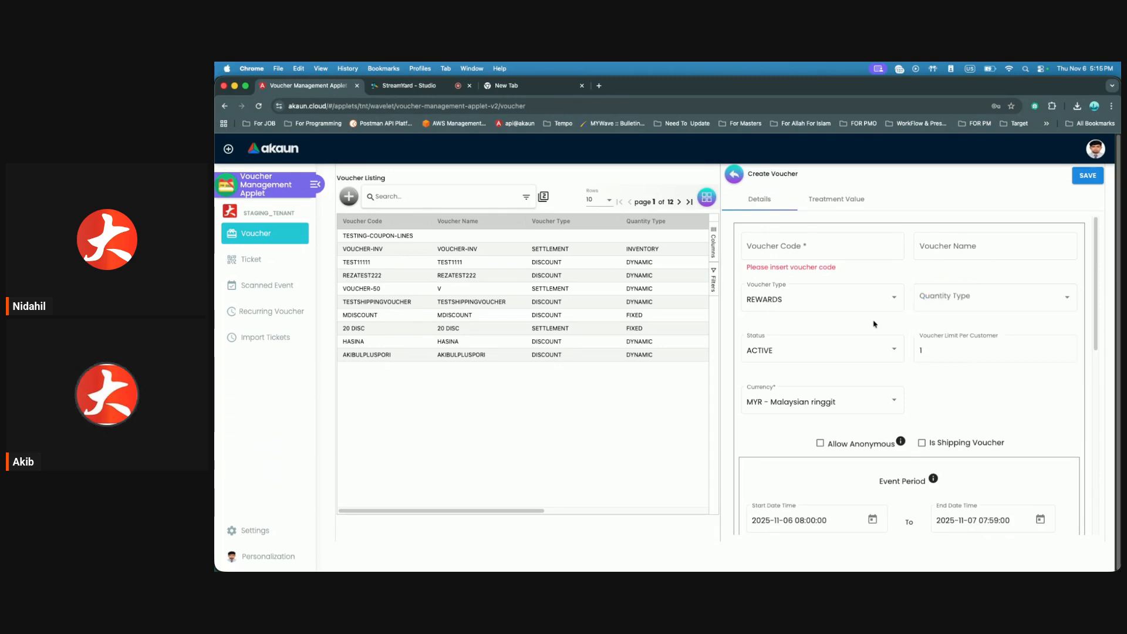
- Check the status options and enter 1 as the voucher limit per customer
{"action": "left_click", "coordinate": [924, 353]}
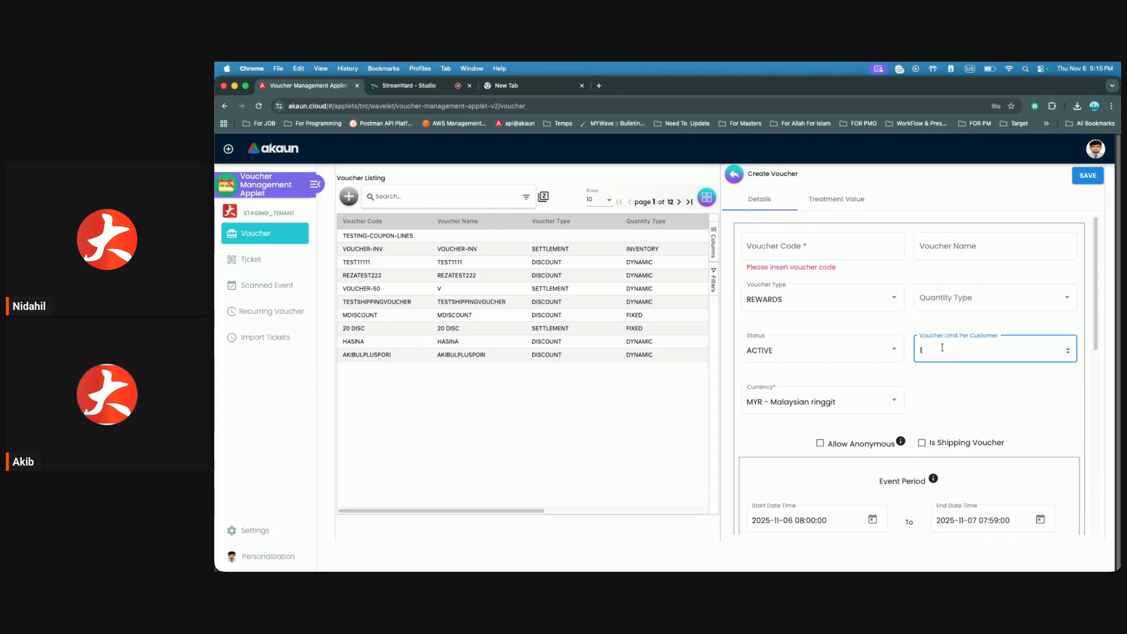
{"action": "left_click", "coordinate": [825, 351]}
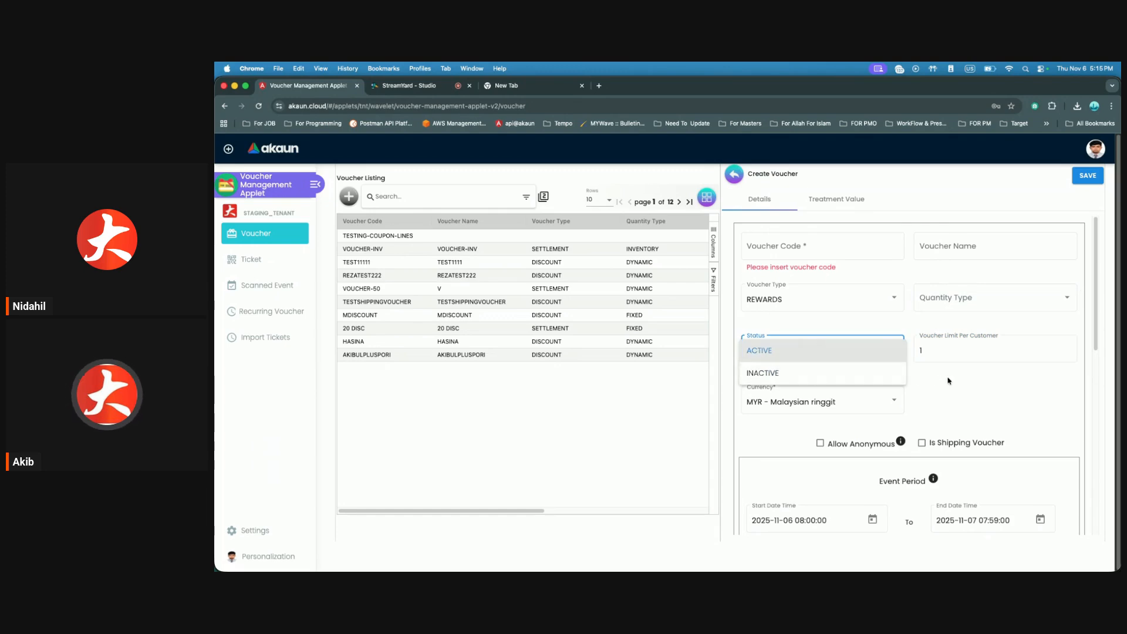
{"action": "left_click", "coordinate": [947, 352]}
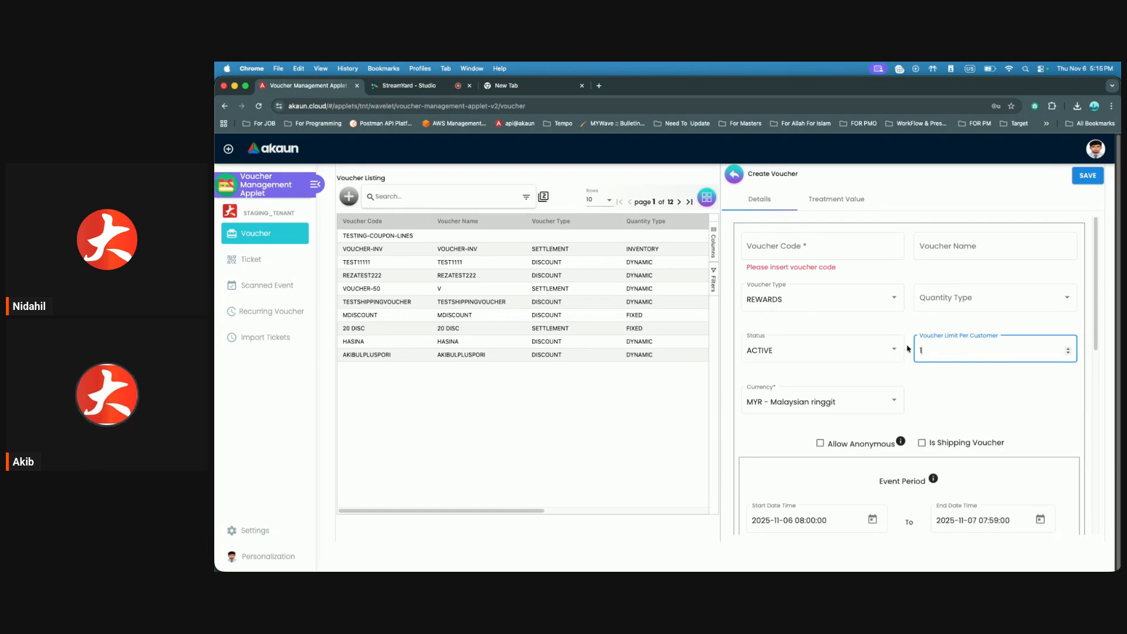
{"action": "type", "text": "1"}
- Enable the Is Shipping Voucher option and disable it again
{"action": "scroll", "coordinate": [919, 387], "scroll_direction": "down", "scroll_amount": 2}
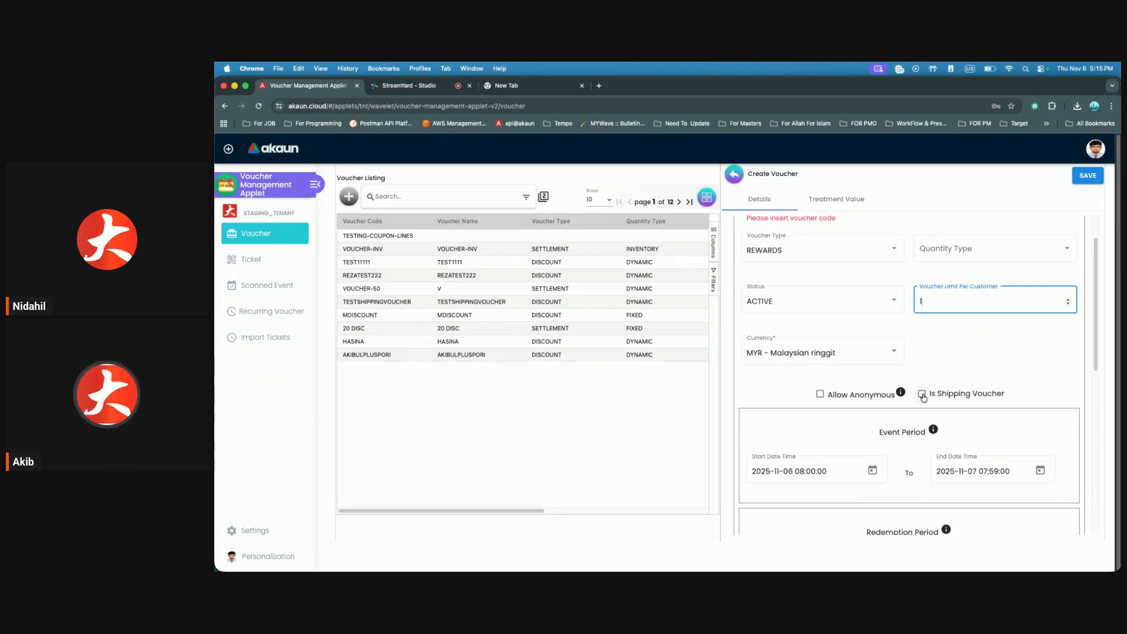
{"action": "left_click", "coordinate": [922, 395]}
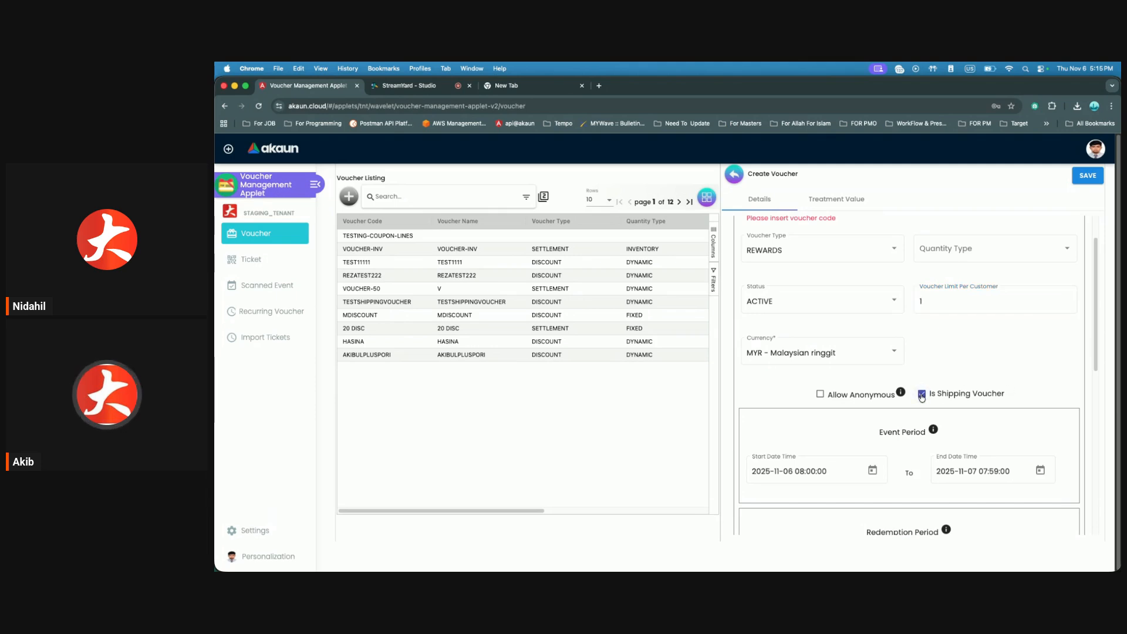
{"action": "left_click", "coordinate": [922, 393]}
- Review the Allow Anonymous option, the event and redemption periods, and the list of sites for adding the voucher to CP-Com
{"action": "scroll", "coordinate": [854, 370], "scroll_direction": "down", "scroll_amount": 4}
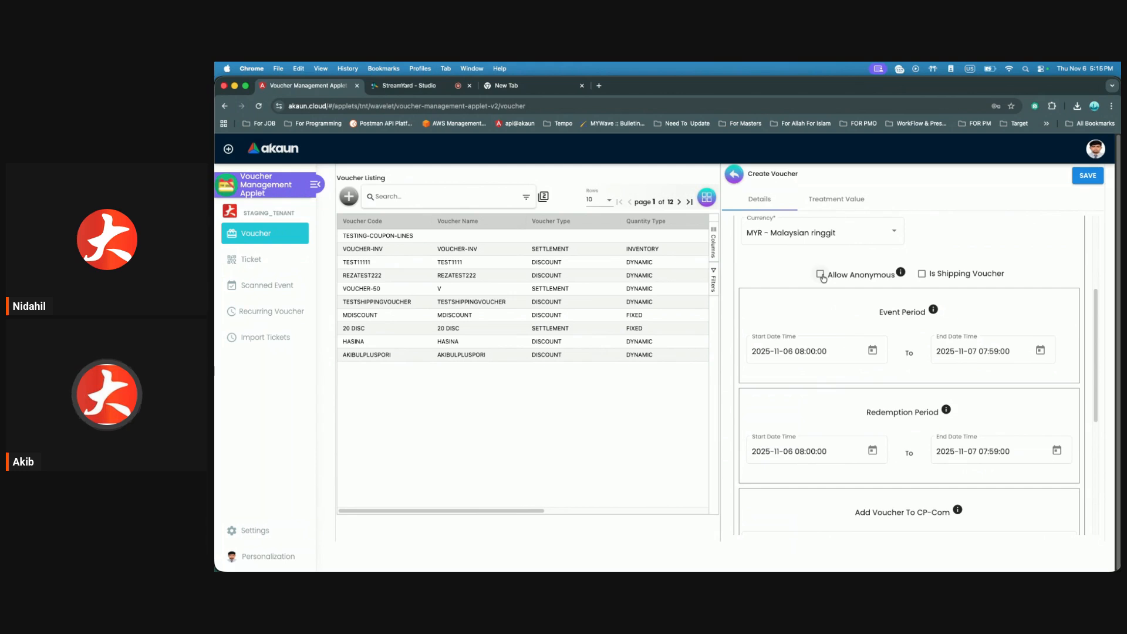
{"action": "mouse_move", "coordinate": [905, 275]}
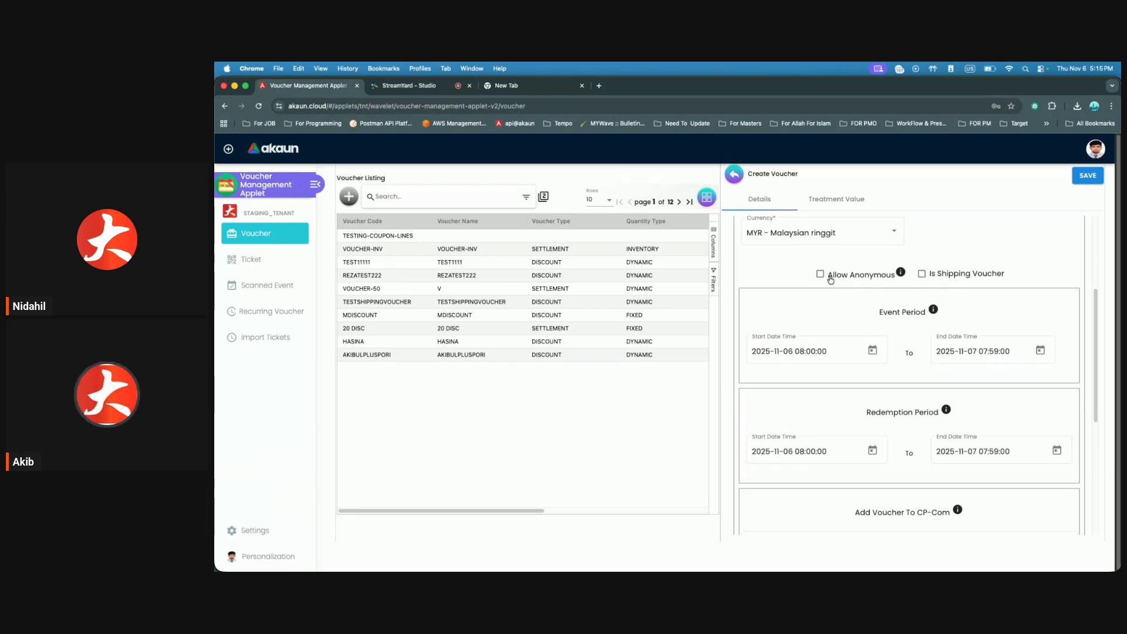
{"action": "left_click_drag", "start_coordinate": [878, 313], "coordinate": [934, 318]}
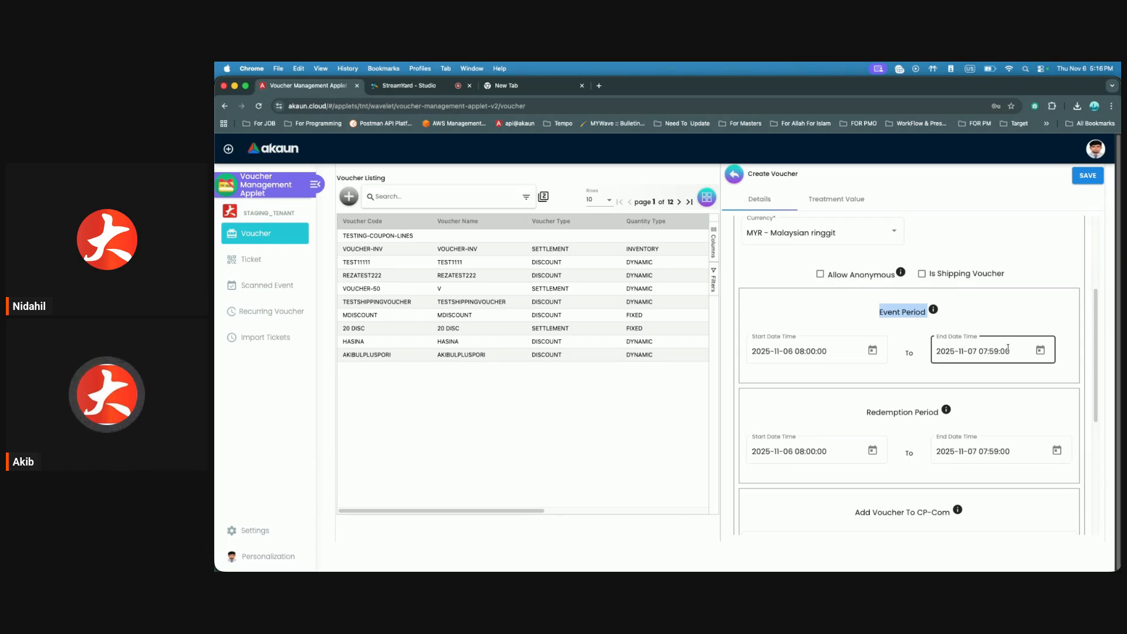
{"action": "scroll", "coordinate": [867, 365], "scroll_direction": "down", "scroll_amount": 2}
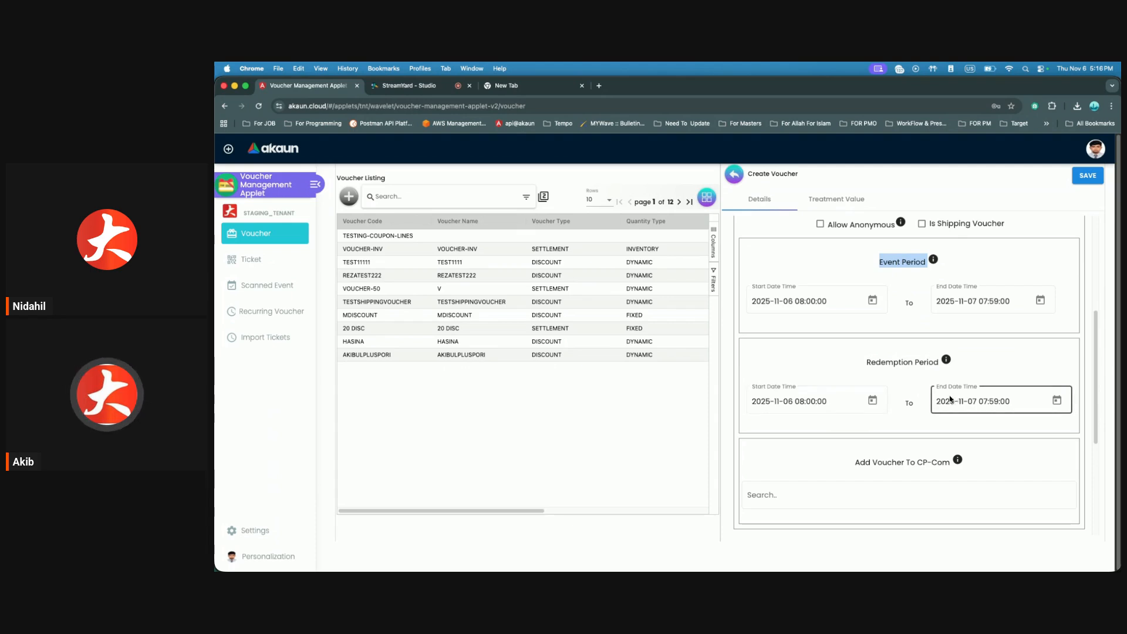
{"action": "scroll", "coordinate": [950, 399], "scroll_direction": "down", "scroll_amount": 5}
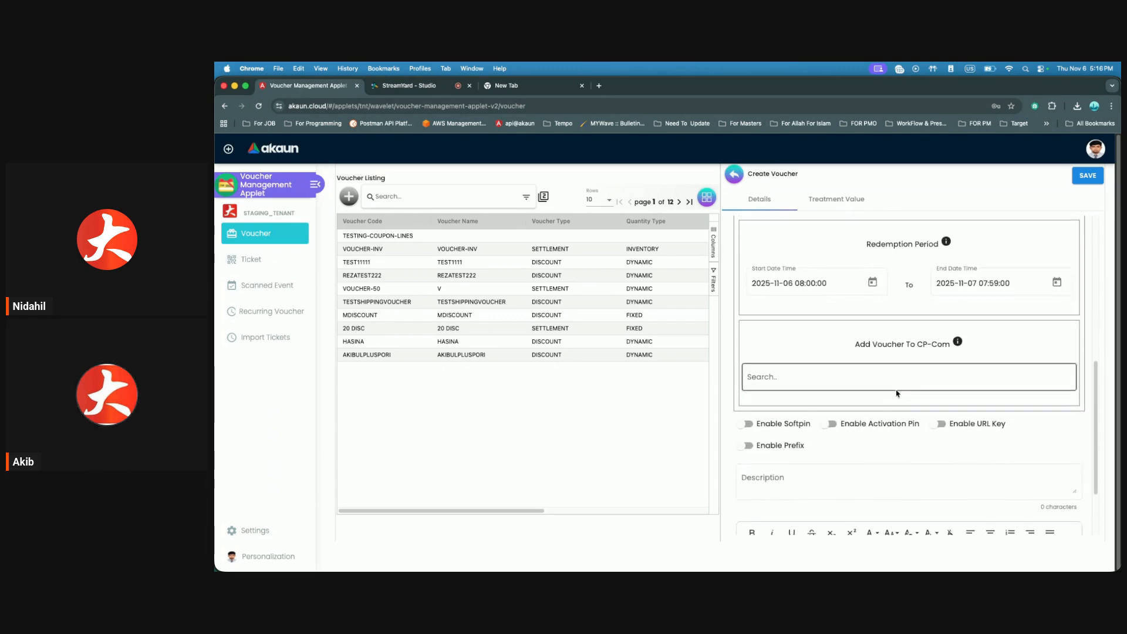
{"action": "left_click", "coordinate": [856, 376]}
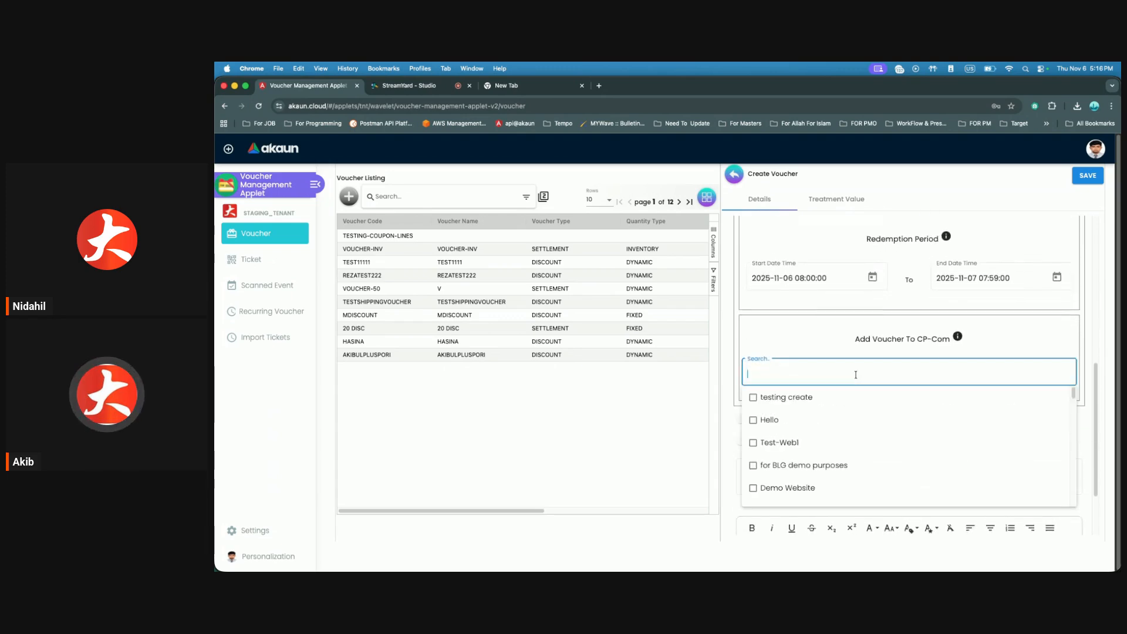
- Check the list of sites available for adding the voucher to CP-Com without selecting any
{"action": "left_click", "coordinate": [798, 333]}
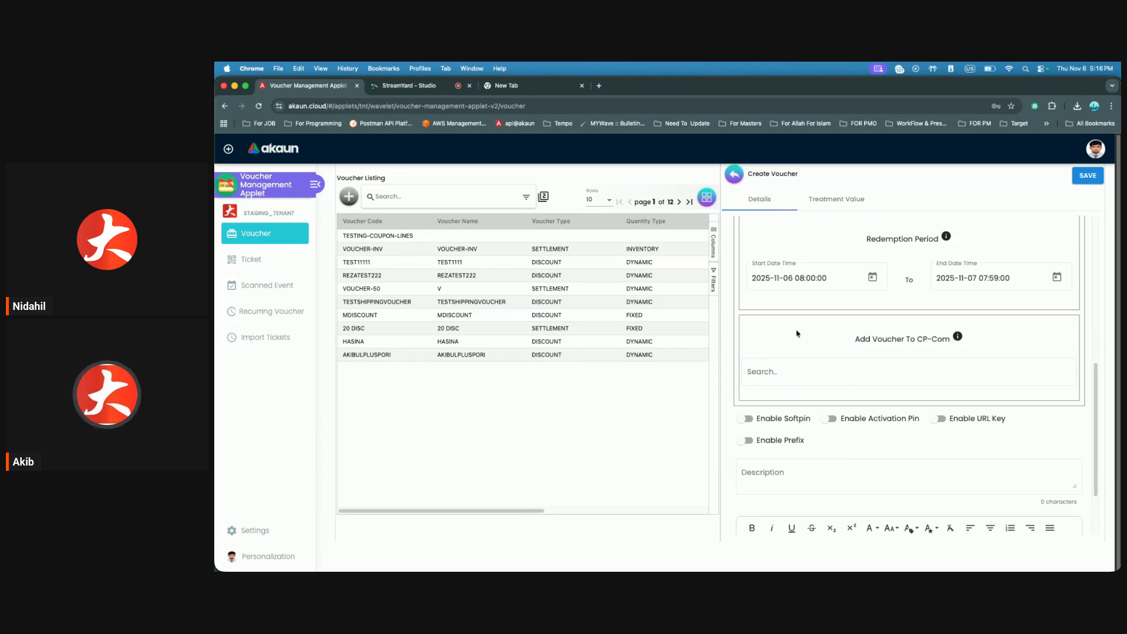
{"action": "left_click", "coordinate": [796, 368]}
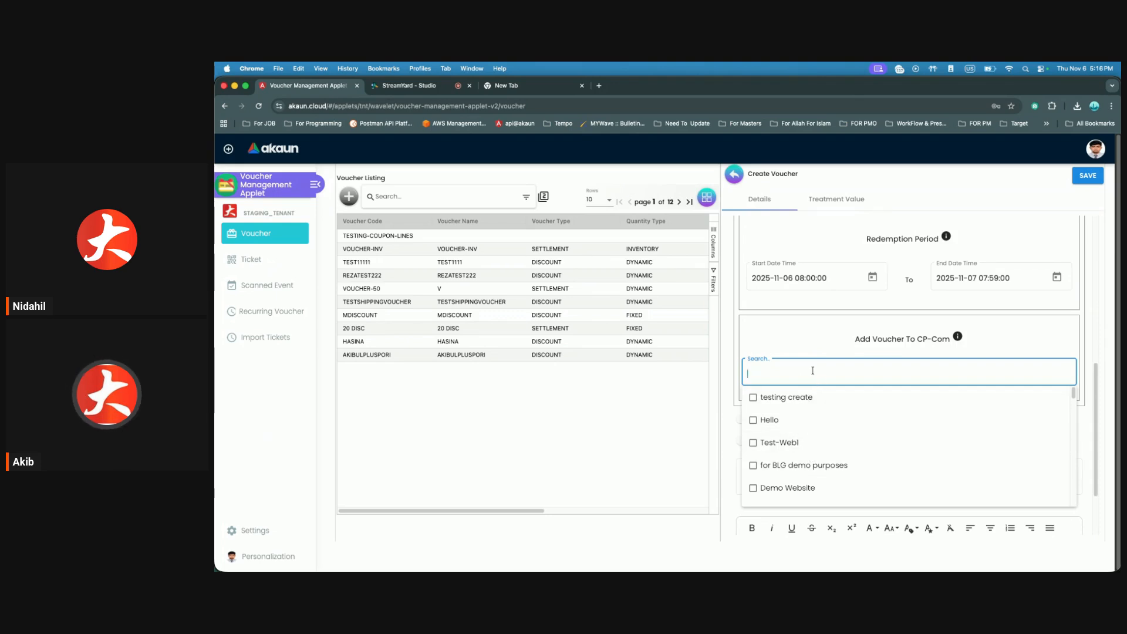
{"action": "left_click", "coordinate": [812, 343]}
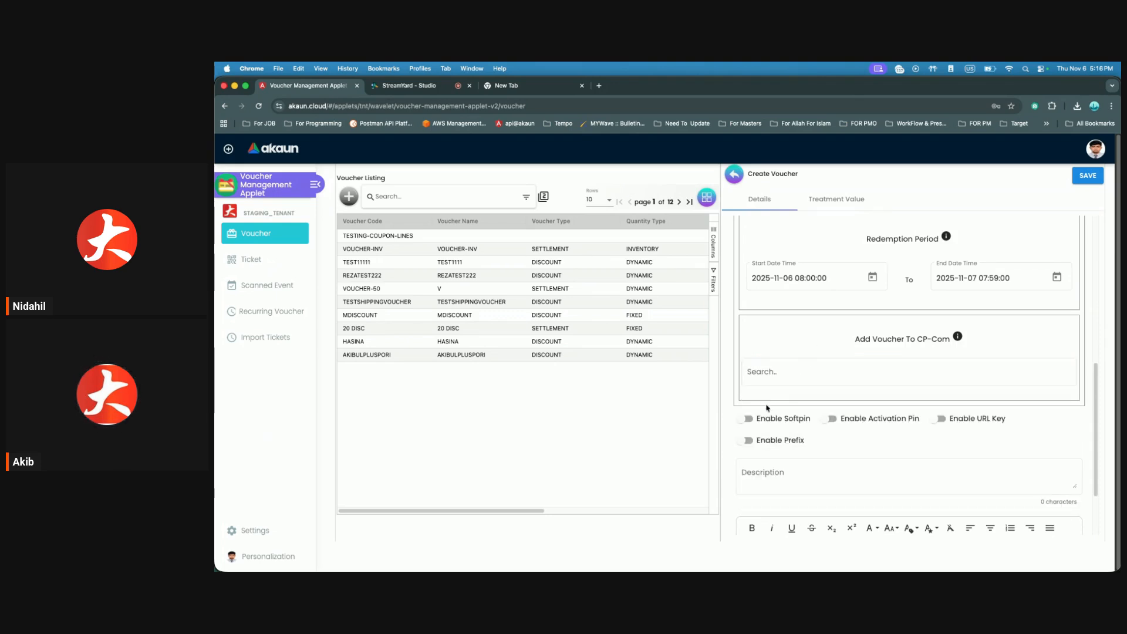
- Enable the Softpin option, check its character length setting, and disable Softpin again
{"action": "left_click", "coordinate": [744, 419]}
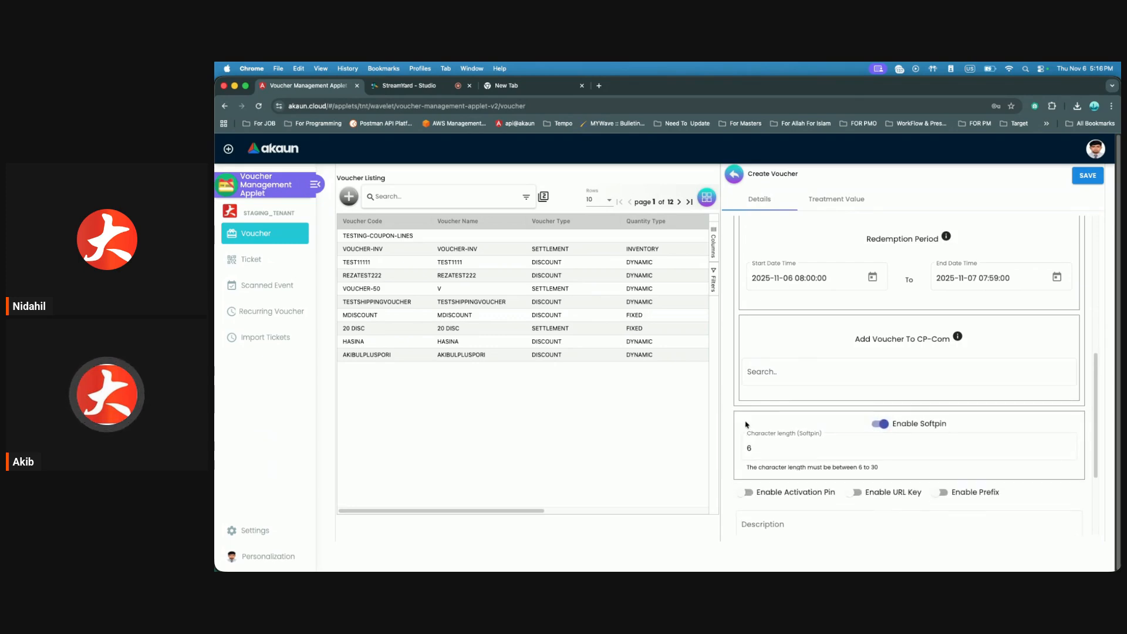
{"action": "left_click", "coordinate": [782, 447]}
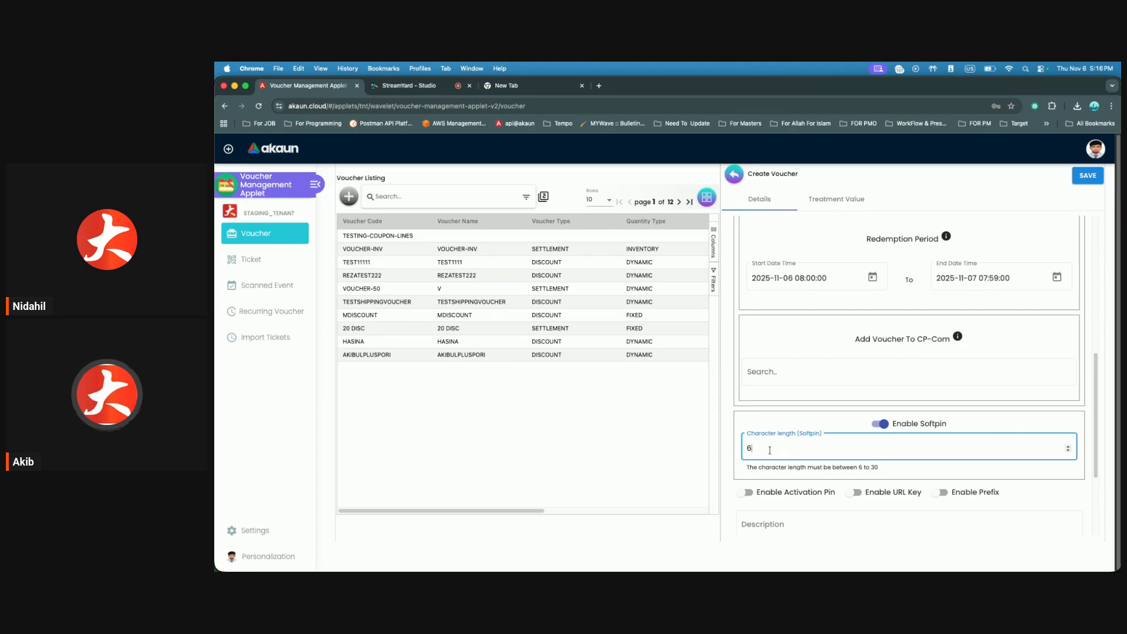
{"action": "left_click_drag", "start_coordinate": [770, 450], "coordinate": [755, 445]}
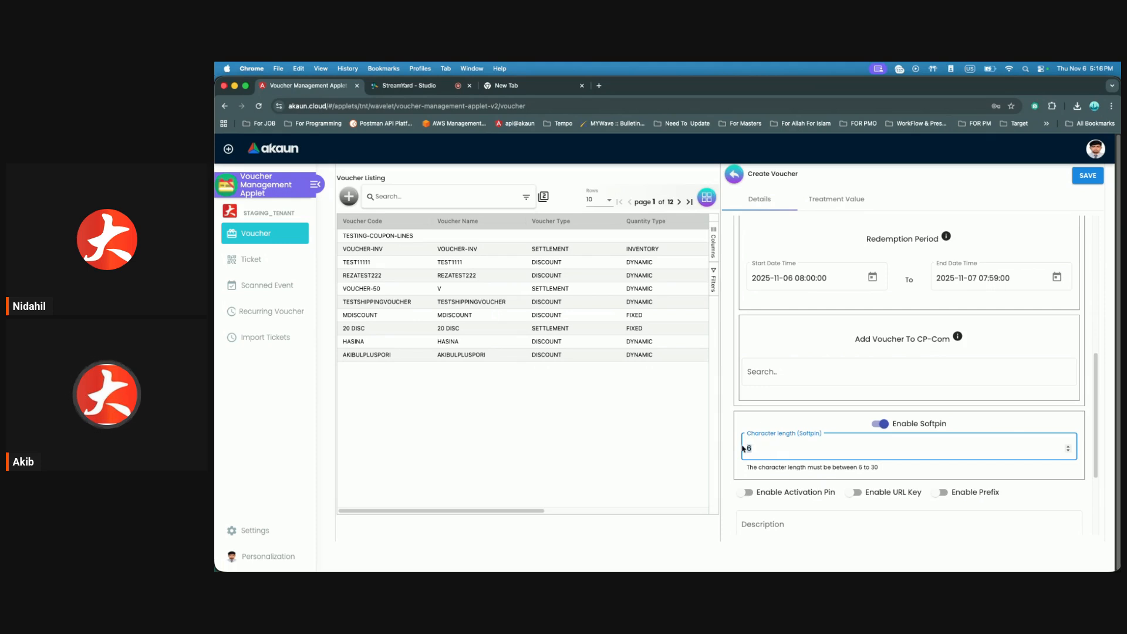
{"action": "left_click", "coordinate": [873, 425]}
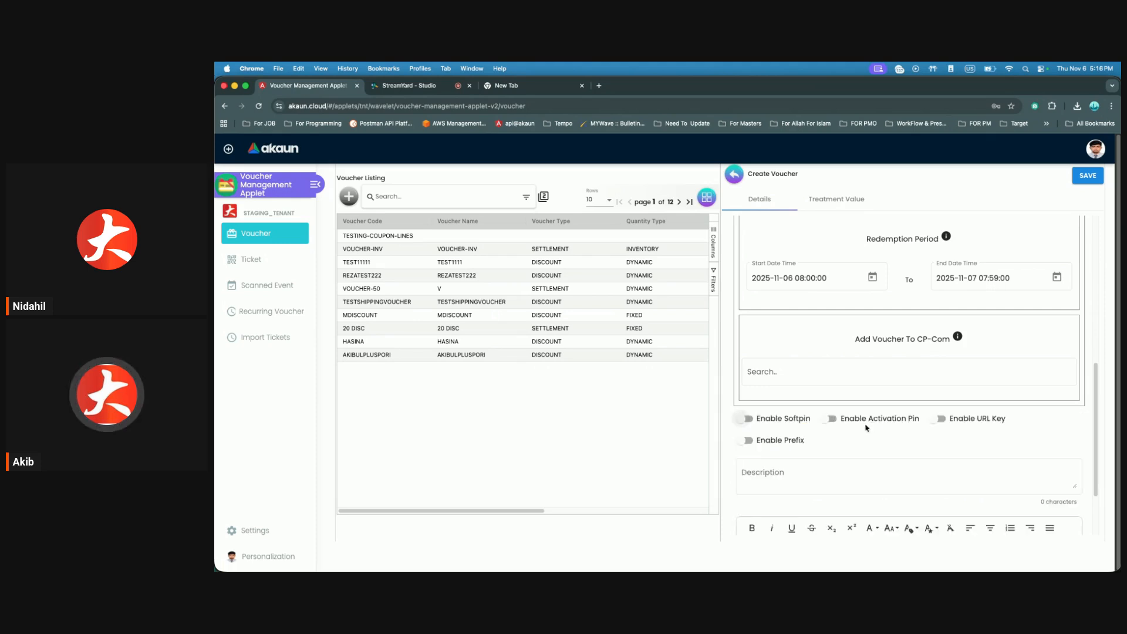
- Enable the Activation Pin option, check its character length setting, and disable it again
{"action": "left_click", "coordinate": [833, 419]}
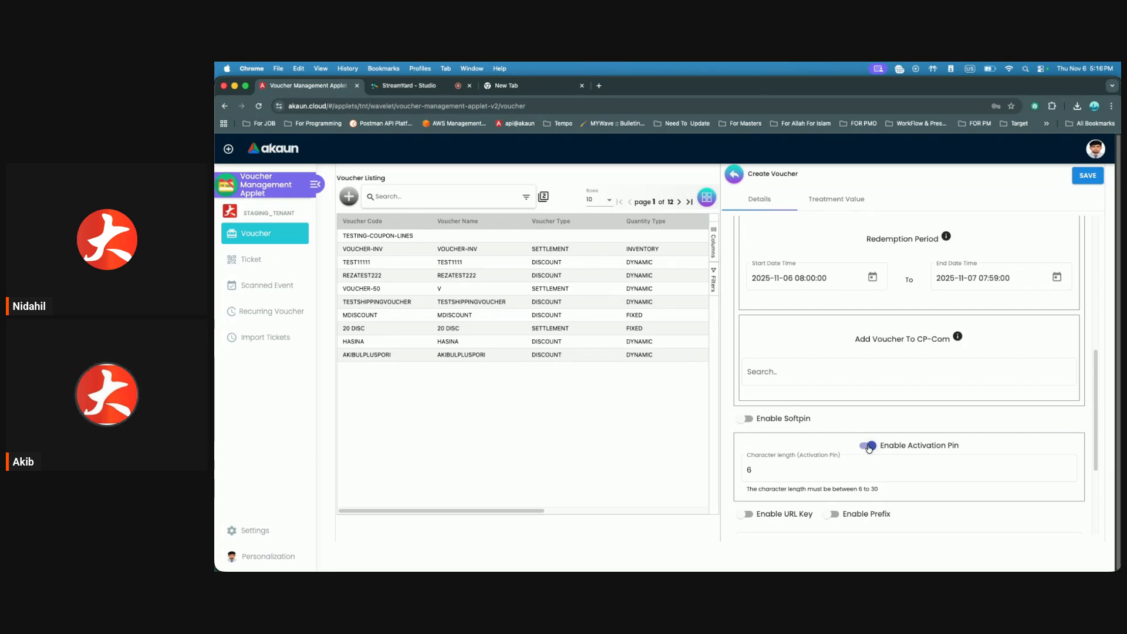
{"action": "left_click", "coordinate": [762, 468]}
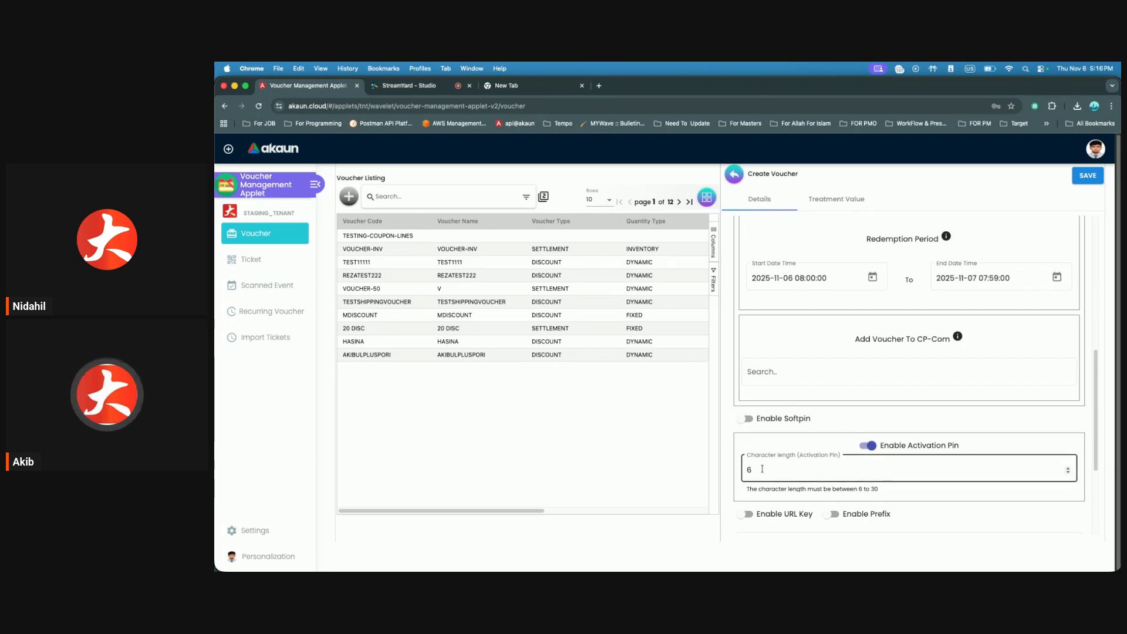
{"action": "left_click", "coordinate": [762, 469]}
{"action": "left_click", "coordinate": [864, 446]}
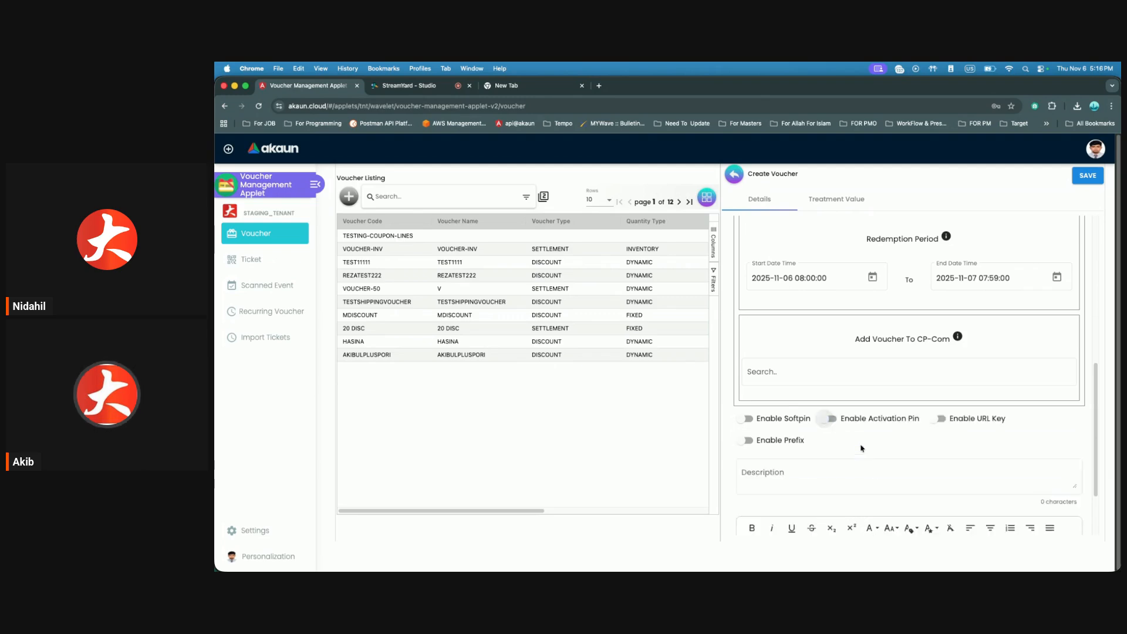
- Enable the URL Key option, check its character length and URL redirection configuration, and disable it again
{"action": "left_click", "coordinate": [937, 418]}
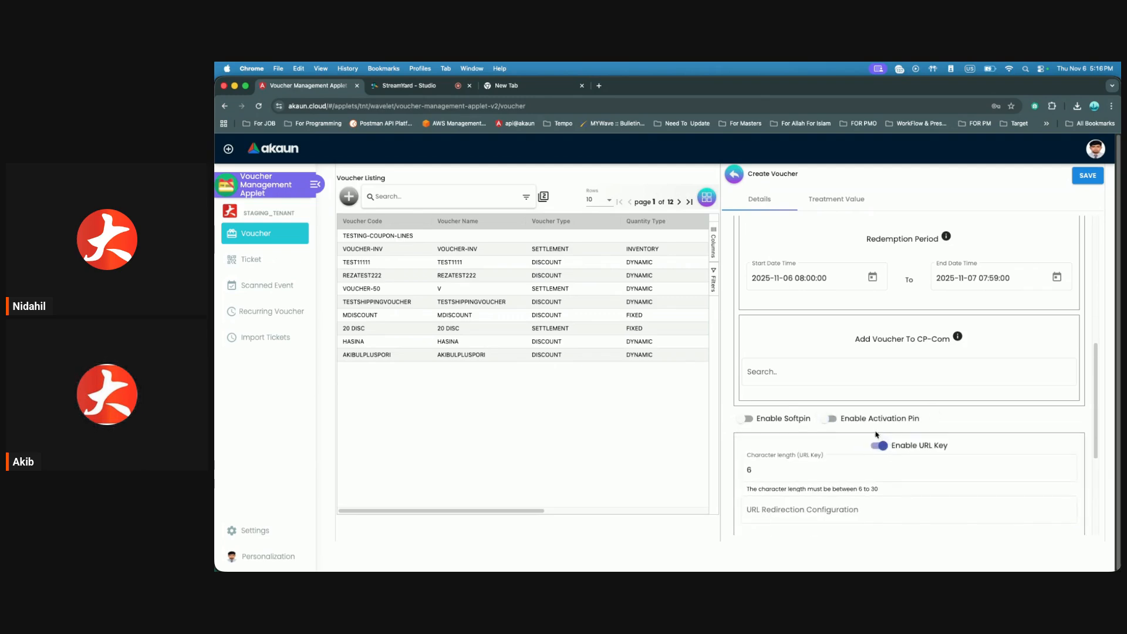
{"action": "scroll", "coordinate": [886, 446], "scroll_direction": "down", "scroll_amount": 2}
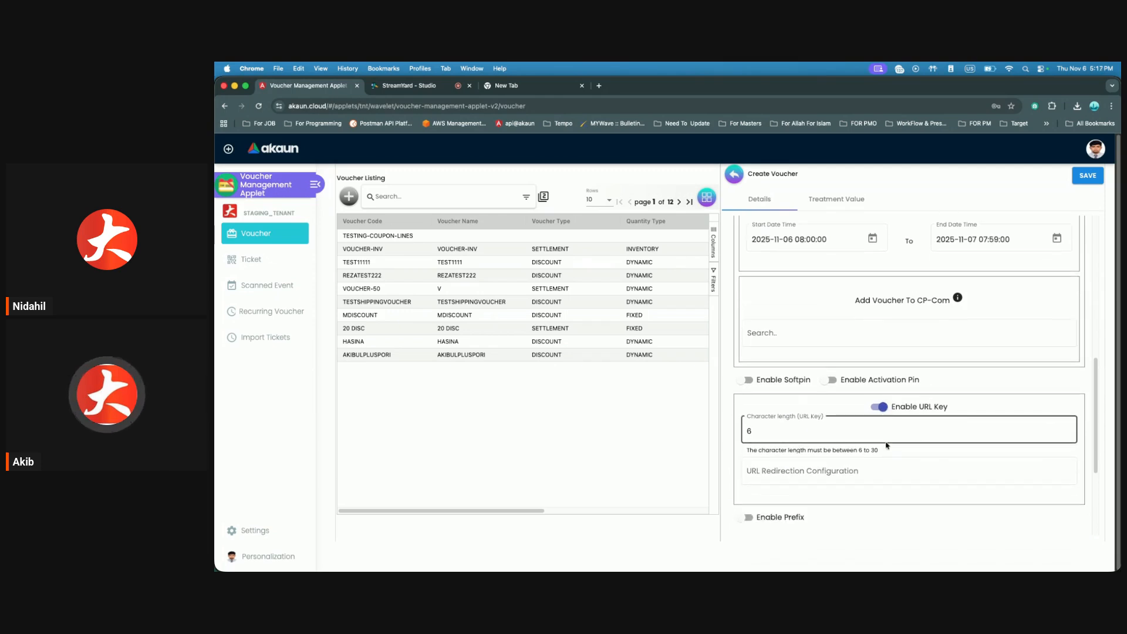
{"action": "left_click", "coordinate": [779, 431]}
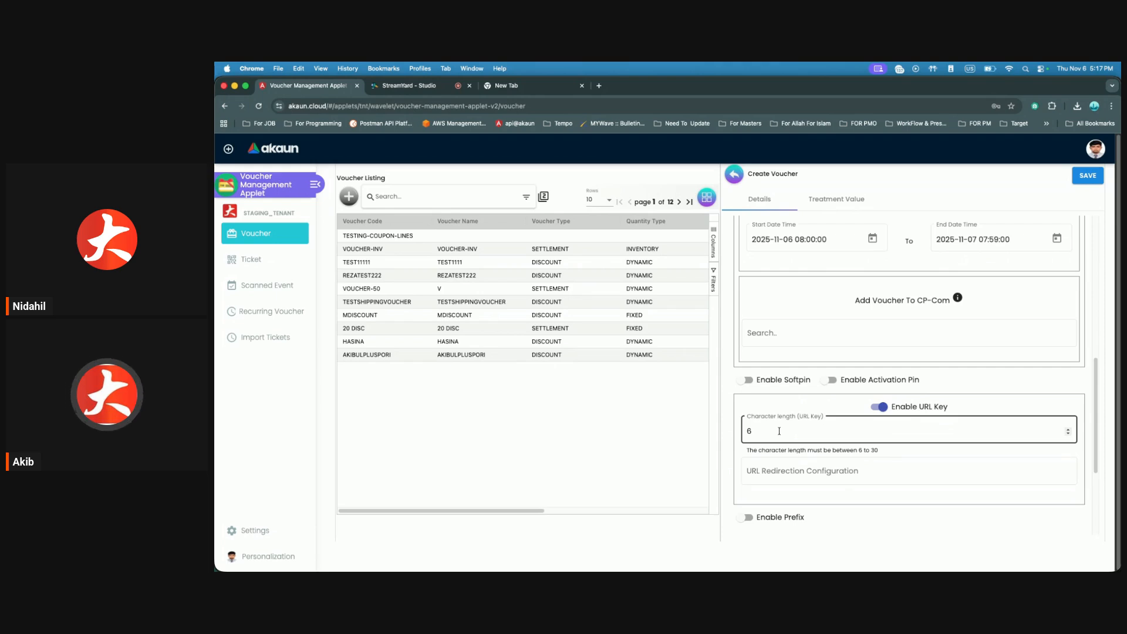
{"action": "left_click", "coordinate": [779, 472]}
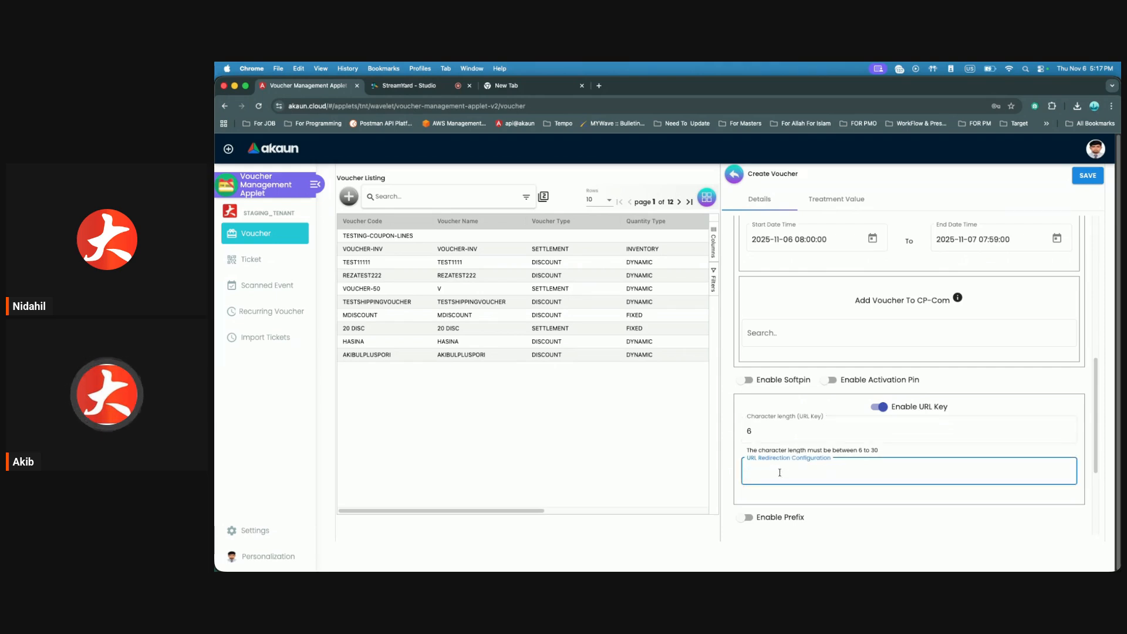
{"action": "left_click", "coordinate": [874, 408]}
- Enable the prefix for serial number generation, try MYEID as the prefix, and clear it
{"action": "left_click", "coordinate": [746, 402]}
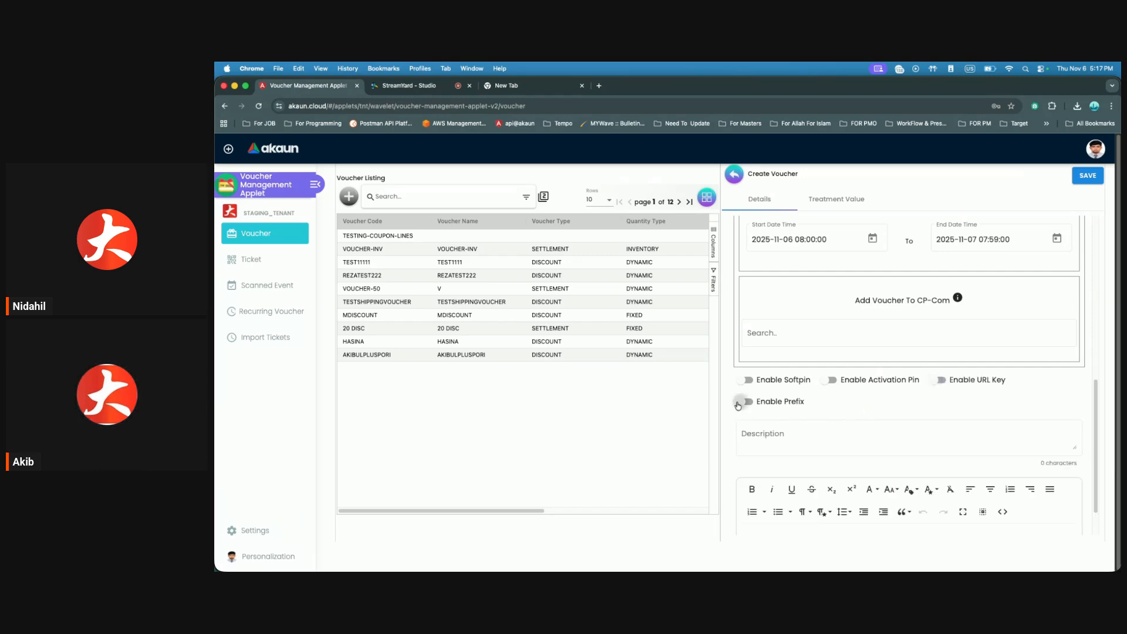
{"action": "left_click", "coordinate": [797, 464]}
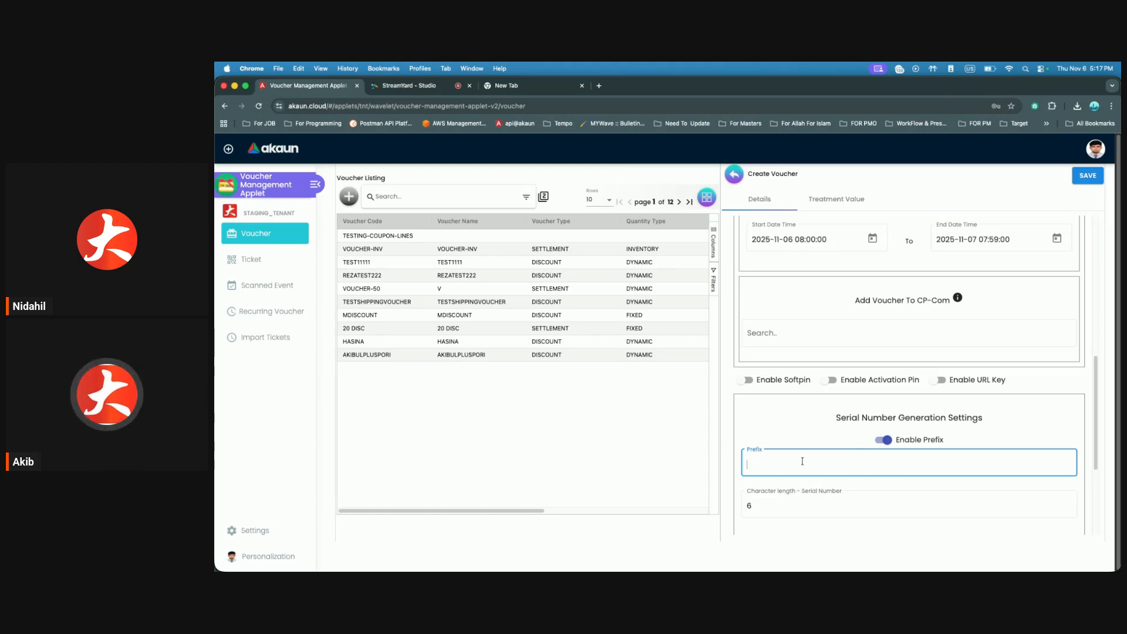
{"action": "type", "text": "MY"}
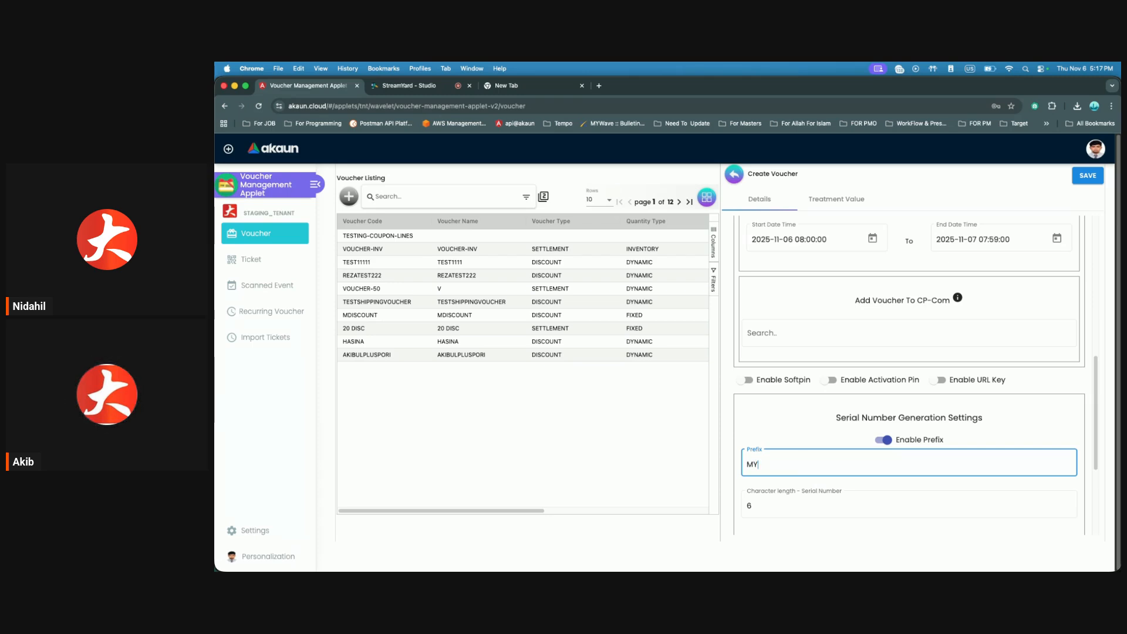
{"action": "type", "text": "EID"}
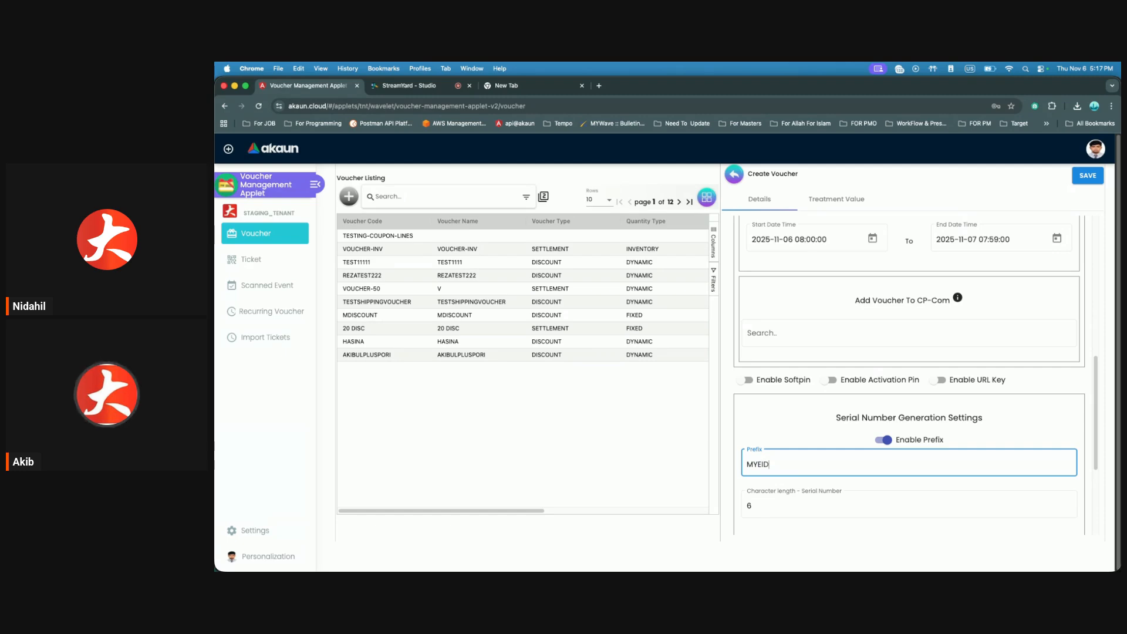
{"action": "key", "text": "BackSpace"}
{"action": "key", "text": "BackSpace"}
{"action": "key", "text": "BackSpace"}
{"action": "key", "text": "BackSpace"}
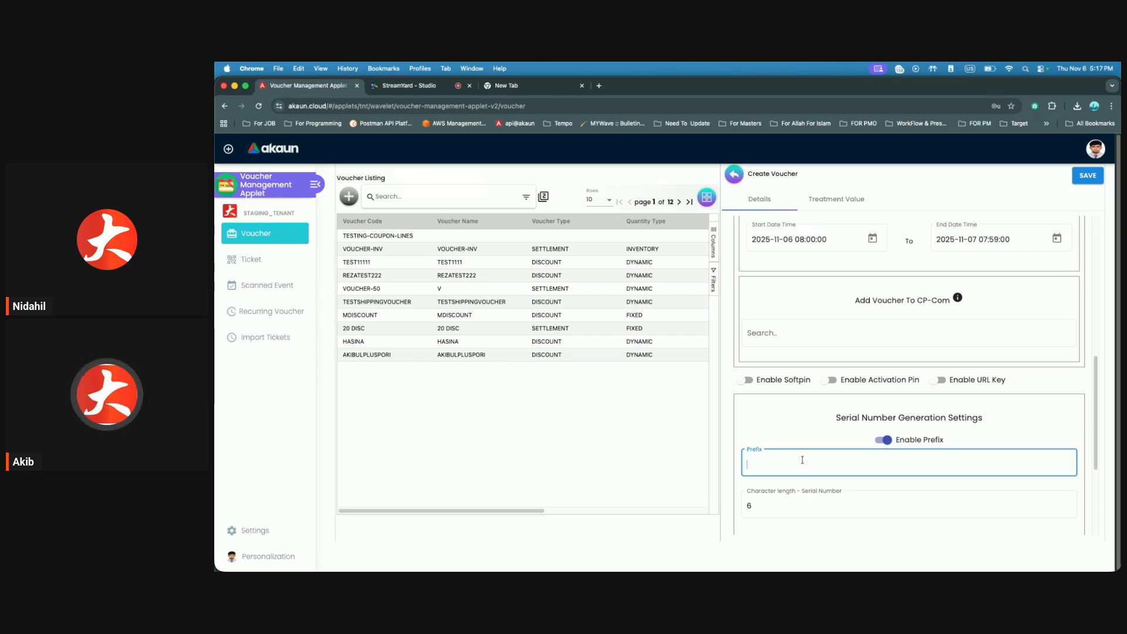
- Review the serial number character length, the description field and the rich text editor without changing them
{"action": "left_click", "coordinate": [787, 499]}
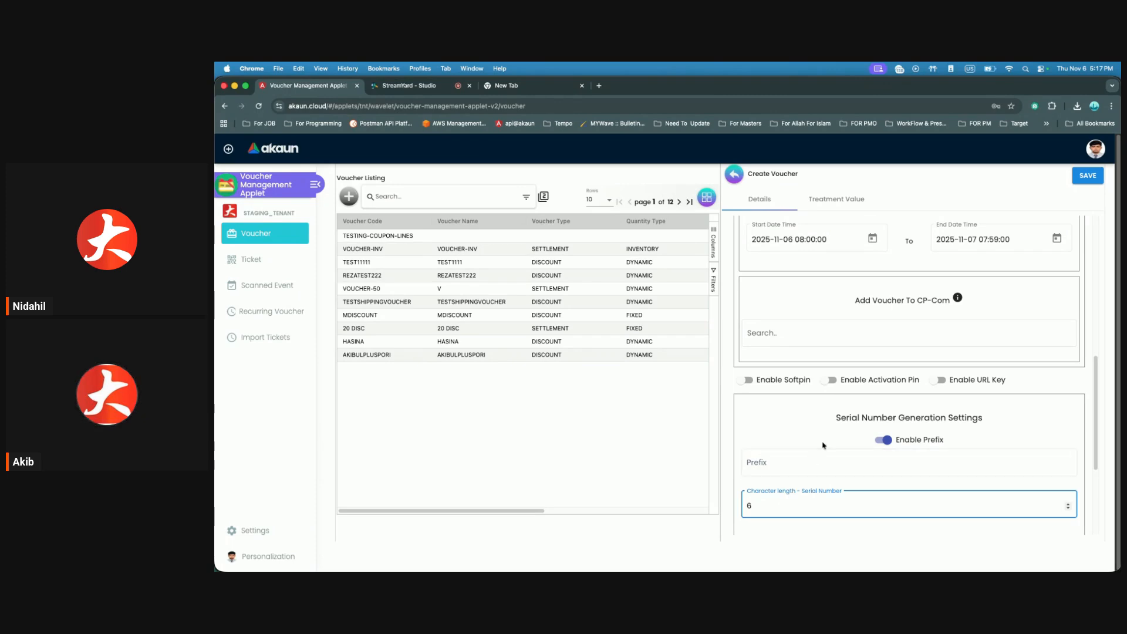
{"action": "scroll", "coordinate": [824, 431], "scroll_direction": "down", "scroll_amount": 1}
{"action": "scroll", "coordinate": [824, 431], "scroll_direction": "down", "scroll_amount": 2}
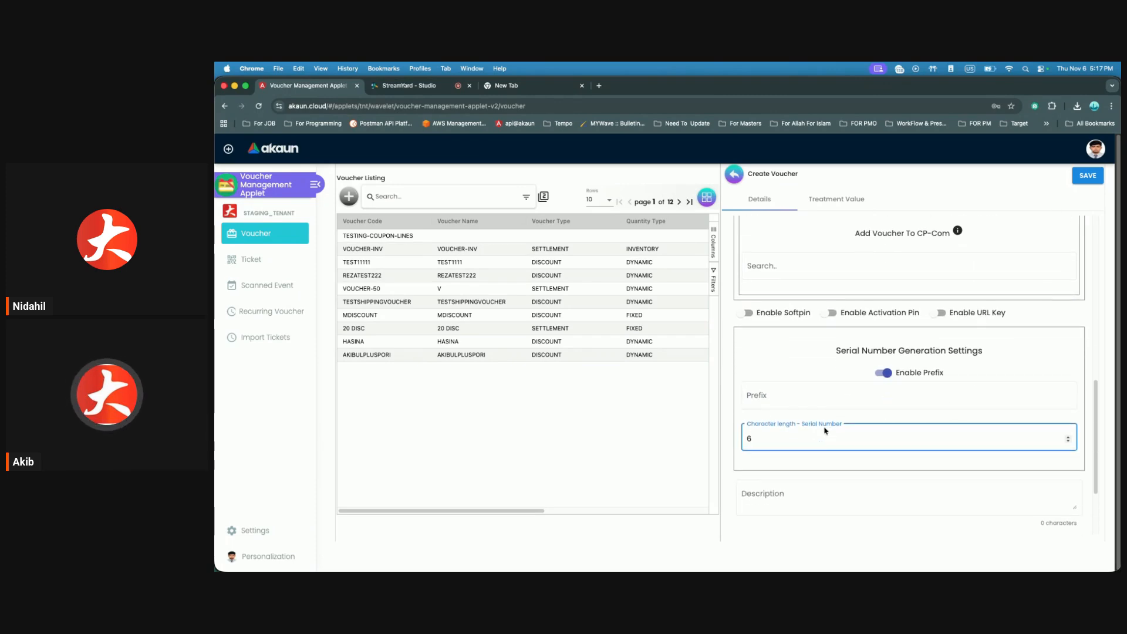
{"action": "scroll", "coordinate": [825, 432], "scroll_direction": "down", "scroll_amount": 3}
{"action": "left_click", "coordinate": [825, 431]}
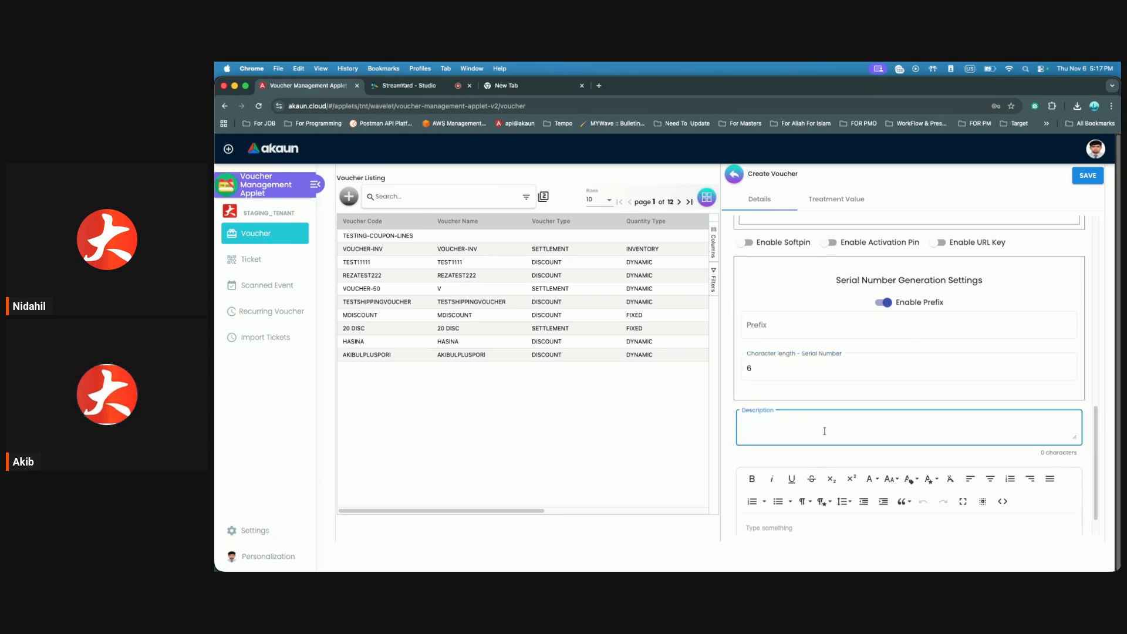
{"action": "scroll", "coordinate": [825, 477], "scroll_direction": "down", "scroll_amount": 2}
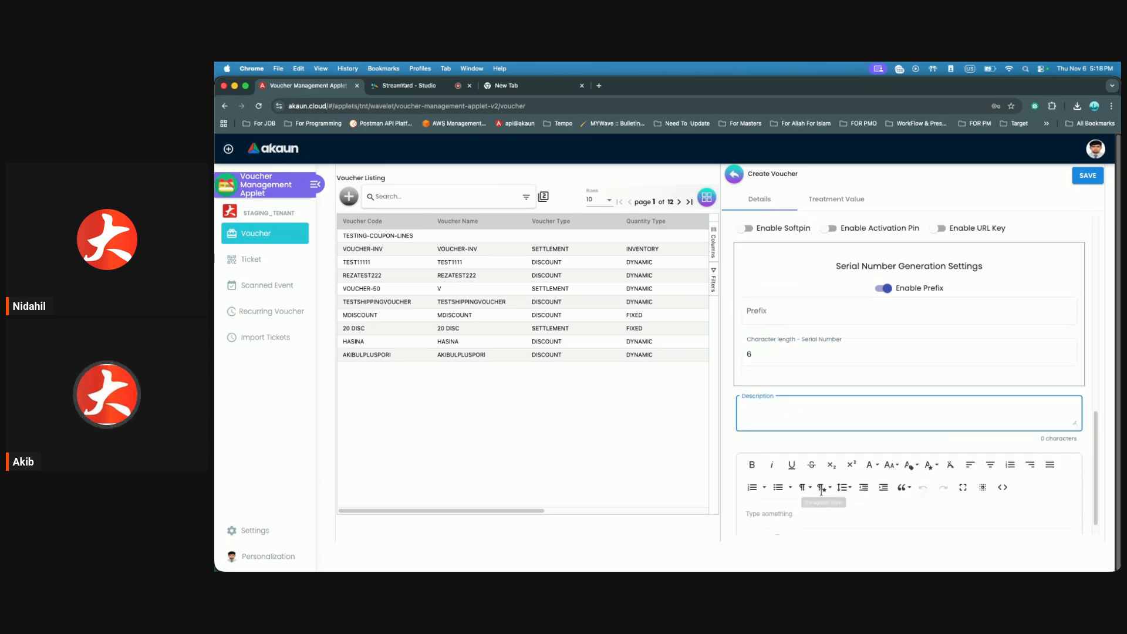
{"action": "left_click", "coordinate": [821, 492]}
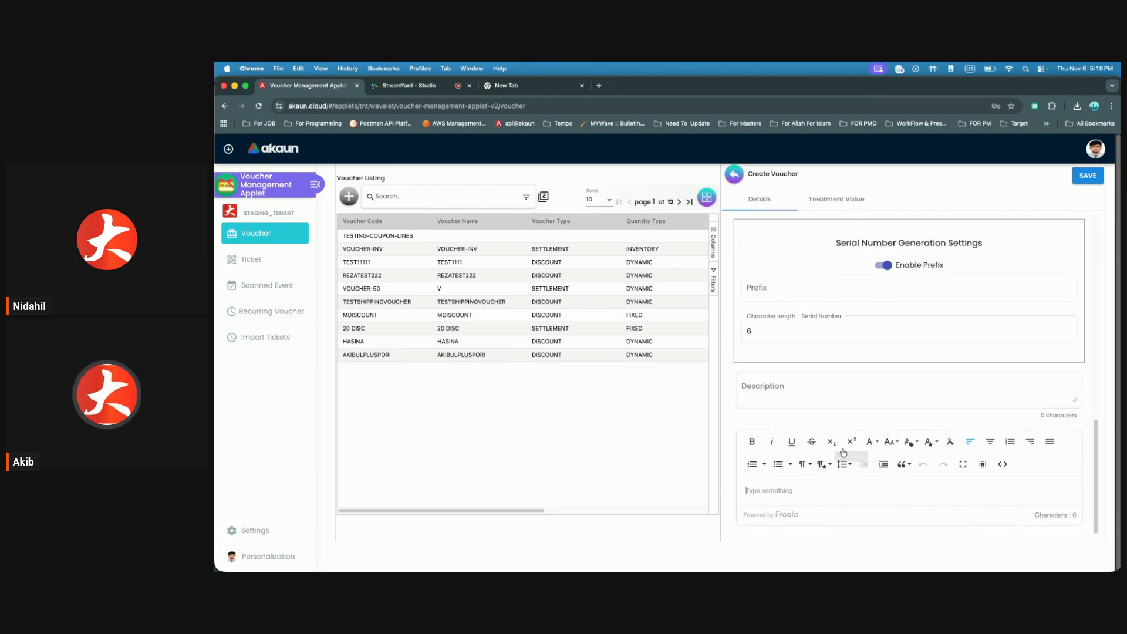
- Open the voucher's treatment value settings and enable Price Source under For All
{"action": "left_click", "coordinate": [844, 205]}
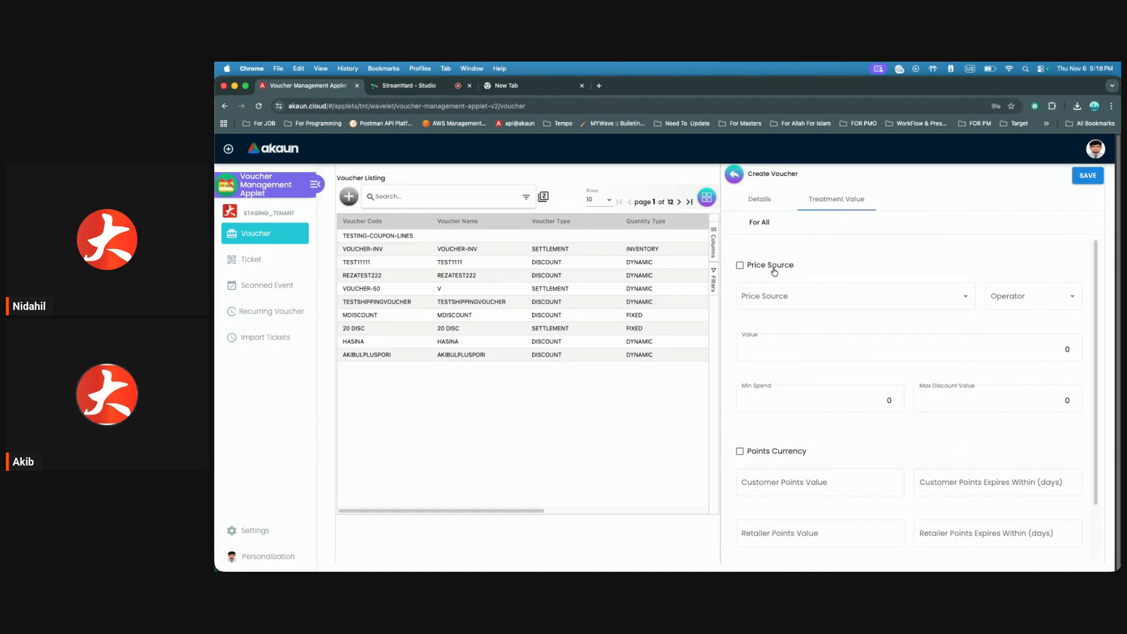
{"action": "scroll", "coordinate": [774, 270], "scroll_direction": "down", "scroll_amount": 1}
{"action": "scroll", "coordinate": [773, 271], "scroll_direction": "up", "scroll_amount": 1}
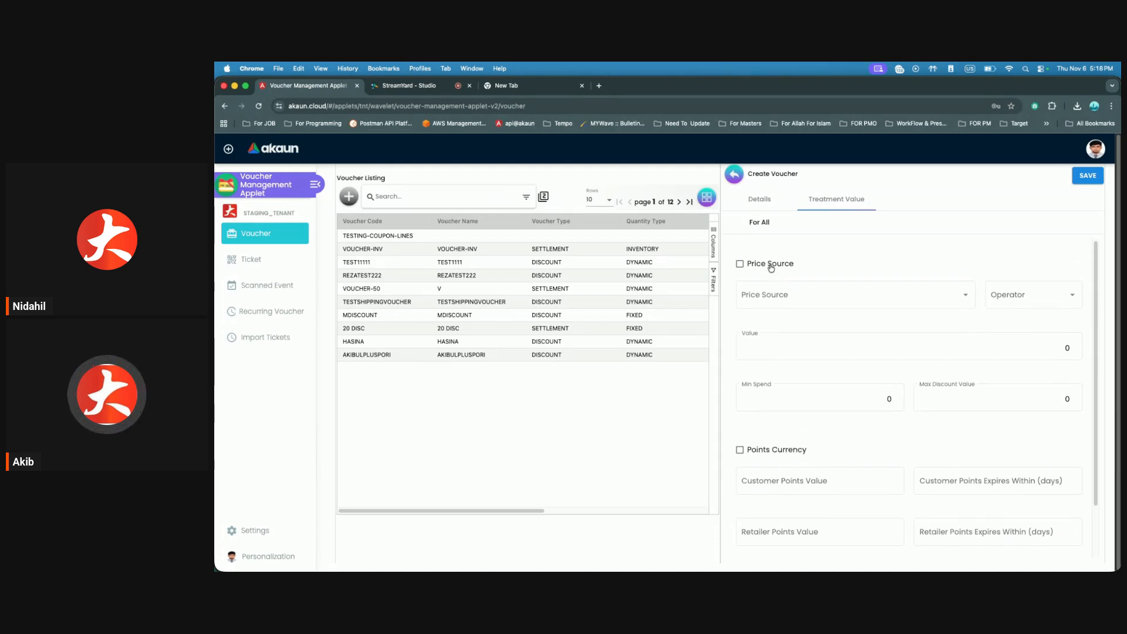
{"action": "left_click", "coordinate": [770, 268]}
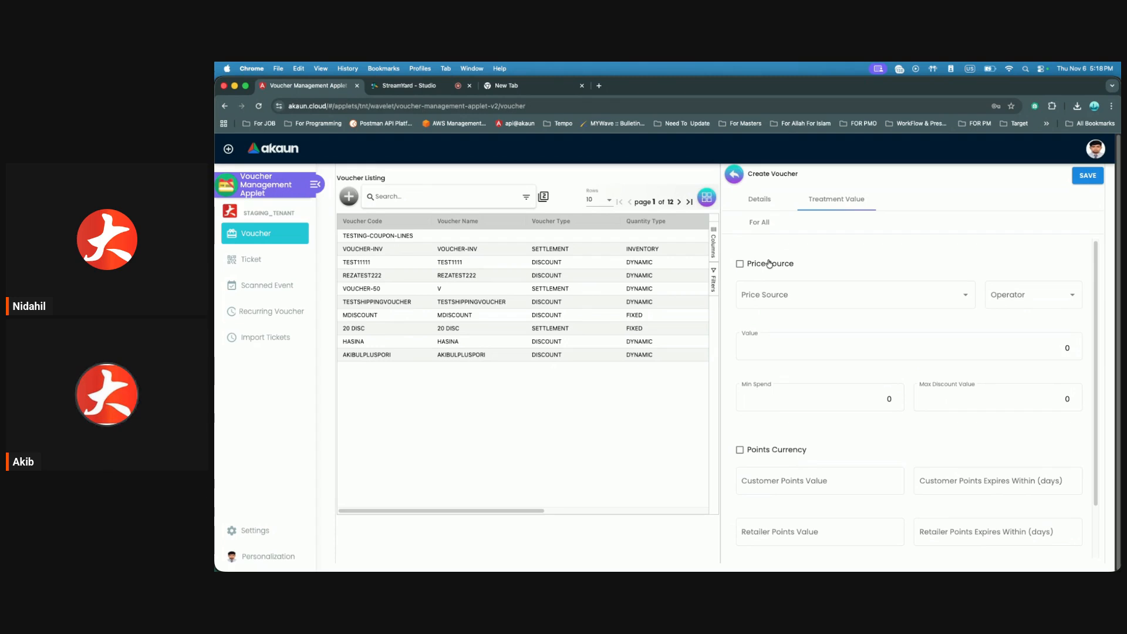
{"action": "left_click", "coordinate": [769, 264]}
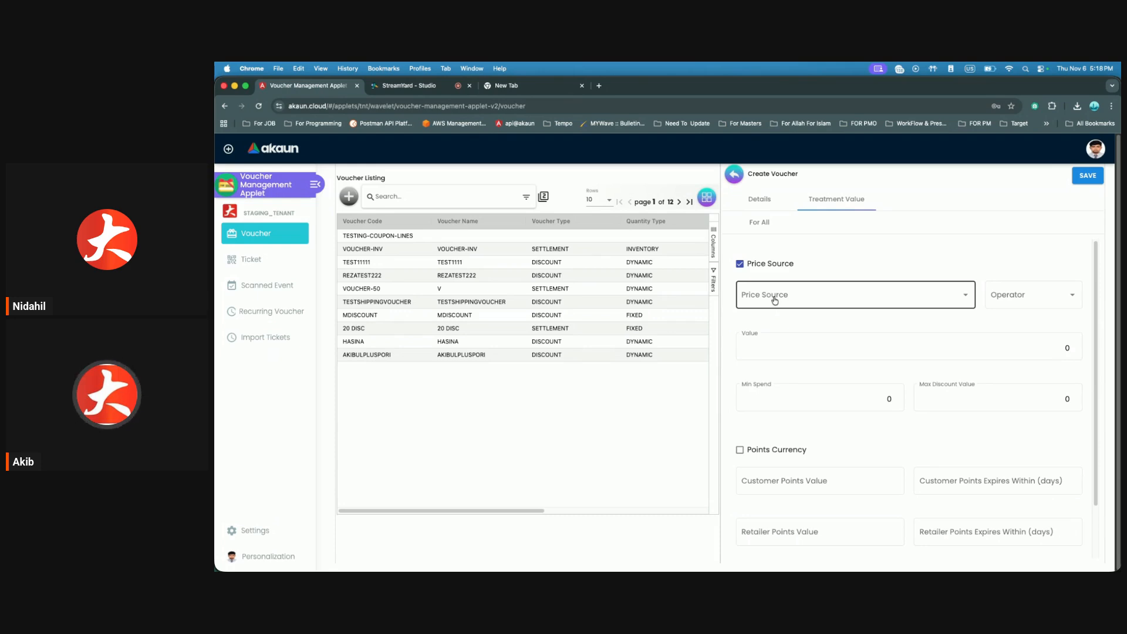
- Try the voucher types DISCOUNT and REWARDS in the details, settle on DISCOUNT, and view its treatment value settings
{"action": "left_click", "coordinate": [760, 199]}
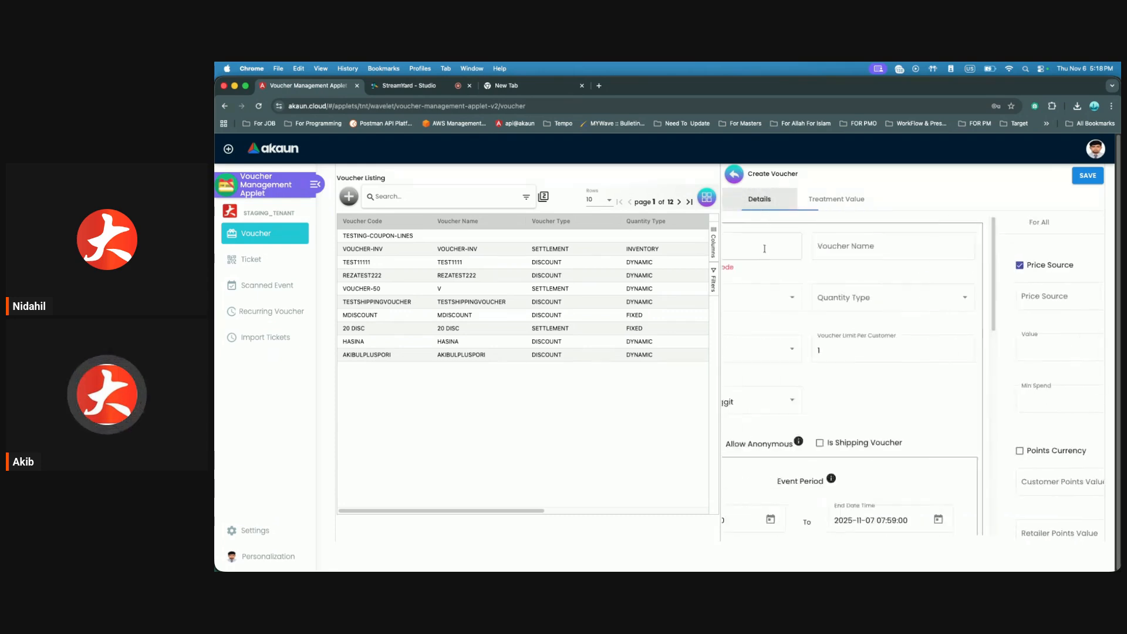
{"action": "left_click", "coordinate": [780, 304]}
{"action": "left_click", "coordinate": [767, 277]}
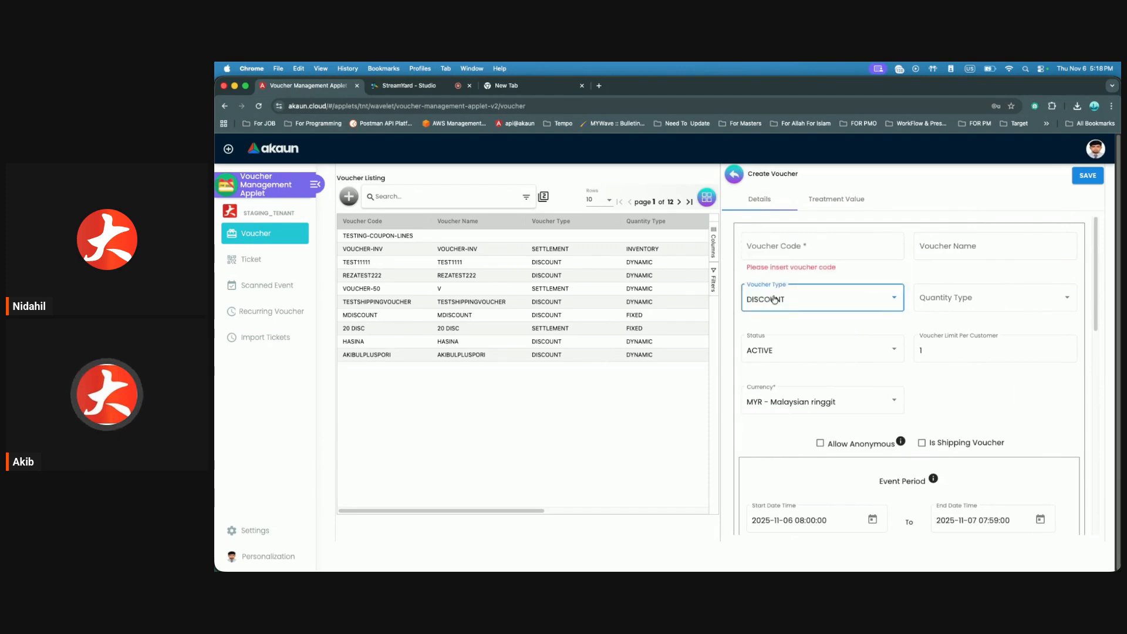
{"action": "left_click", "coordinate": [775, 299]}
{"action": "left_click", "coordinate": [766, 299]}
{"action": "left_click", "coordinate": [769, 298]}
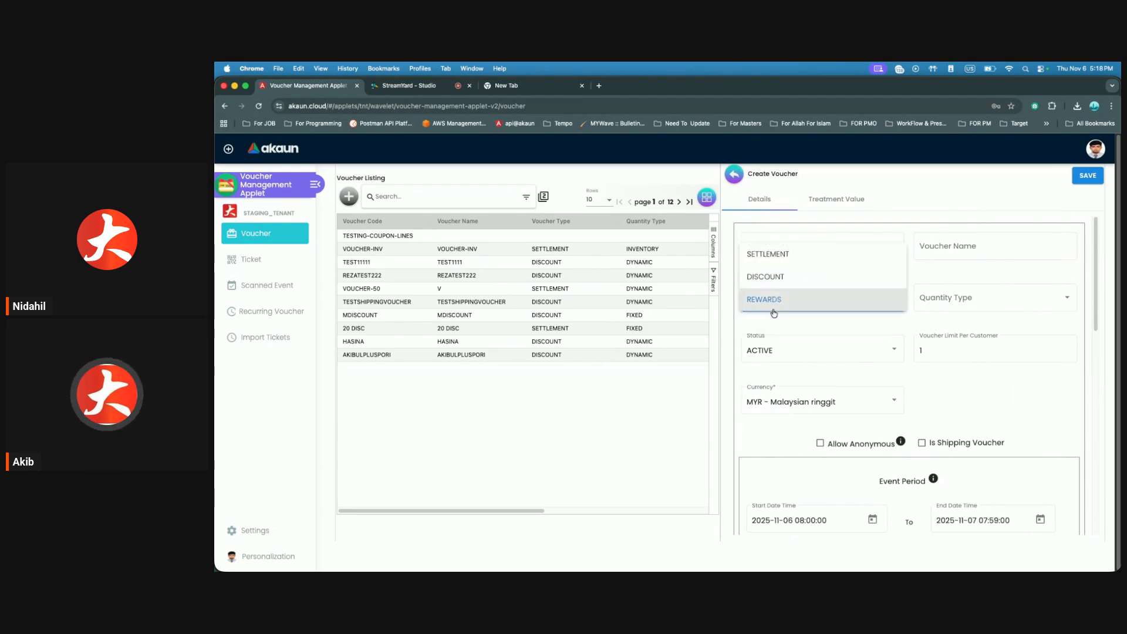
{"action": "left_click", "coordinate": [769, 277]}
{"action": "left_click", "coordinate": [830, 200]}
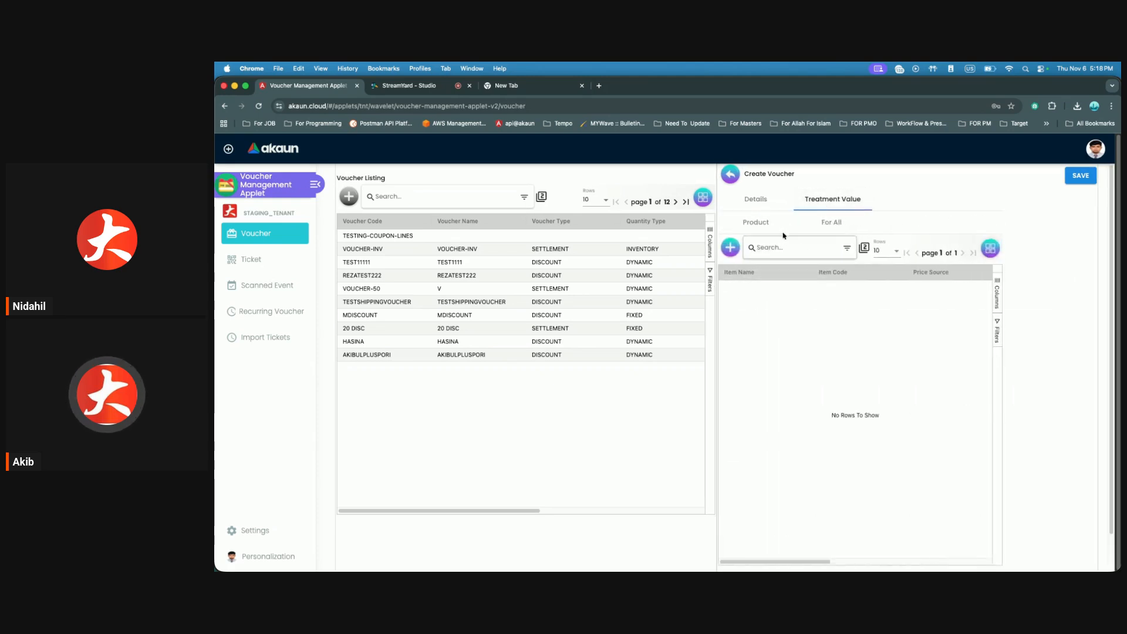
- Switch the voucher type to SETTLEMENT, check the Face Value Amount field, and set the type back to DISCOUNT
{"action": "left_click", "coordinate": [761, 198]}
{"action": "left_click", "coordinate": [757, 298]}
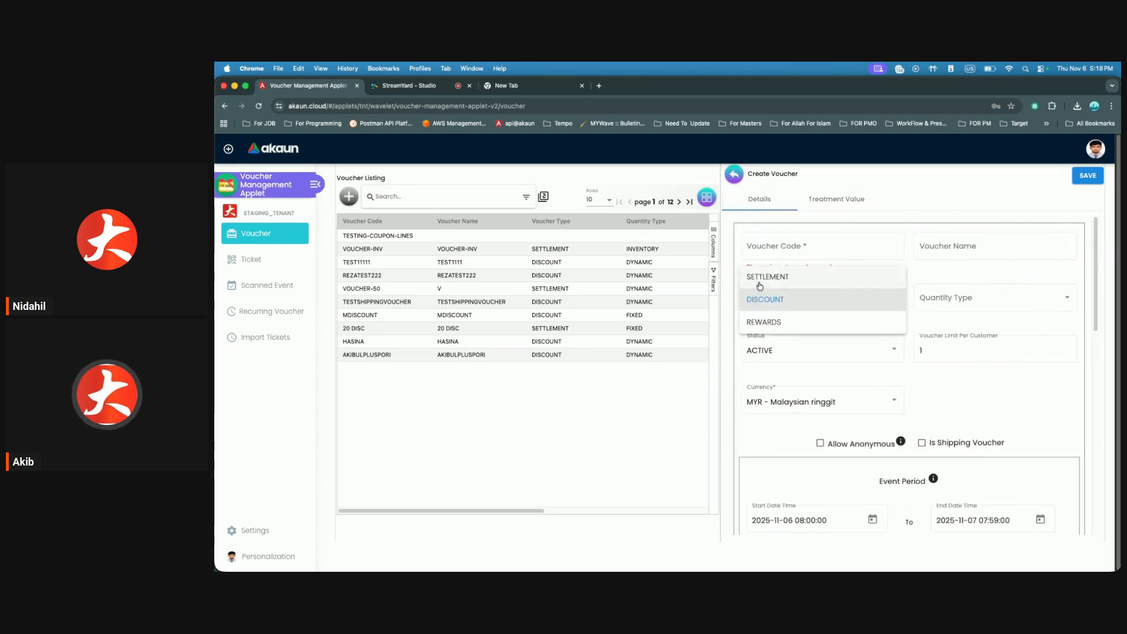
{"action": "left_click", "coordinate": [763, 275]}
{"action": "left_click", "coordinate": [933, 301]}
{"action": "double_click", "coordinate": [923, 300]}
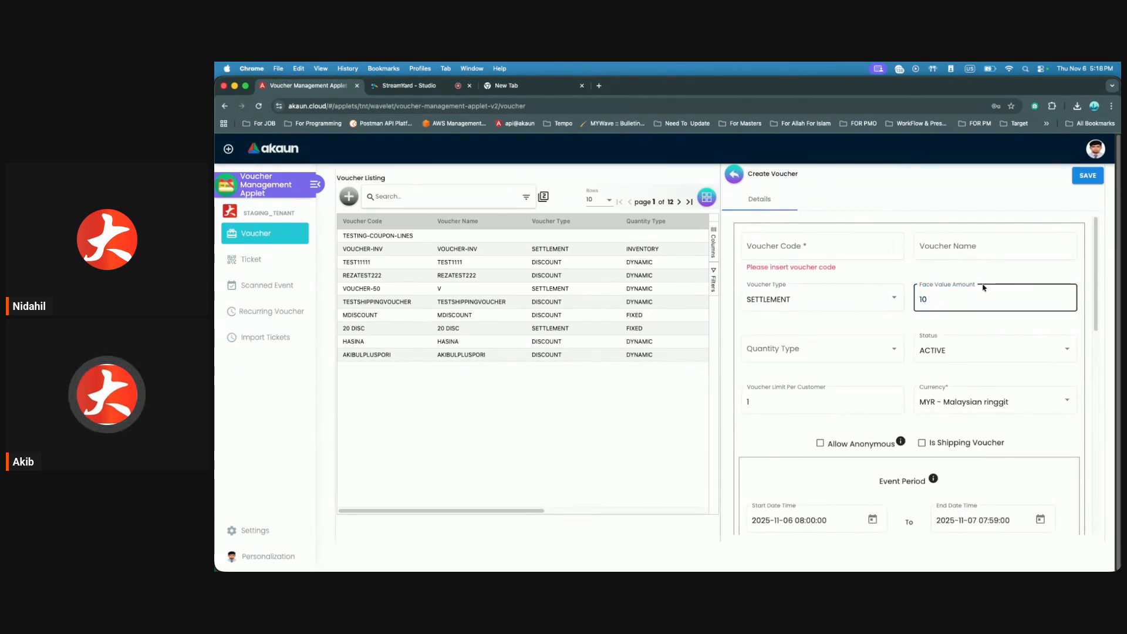
{"action": "left_click", "coordinate": [833, 298]}
{"action": "left_click", "coordinate": [757, 317]}
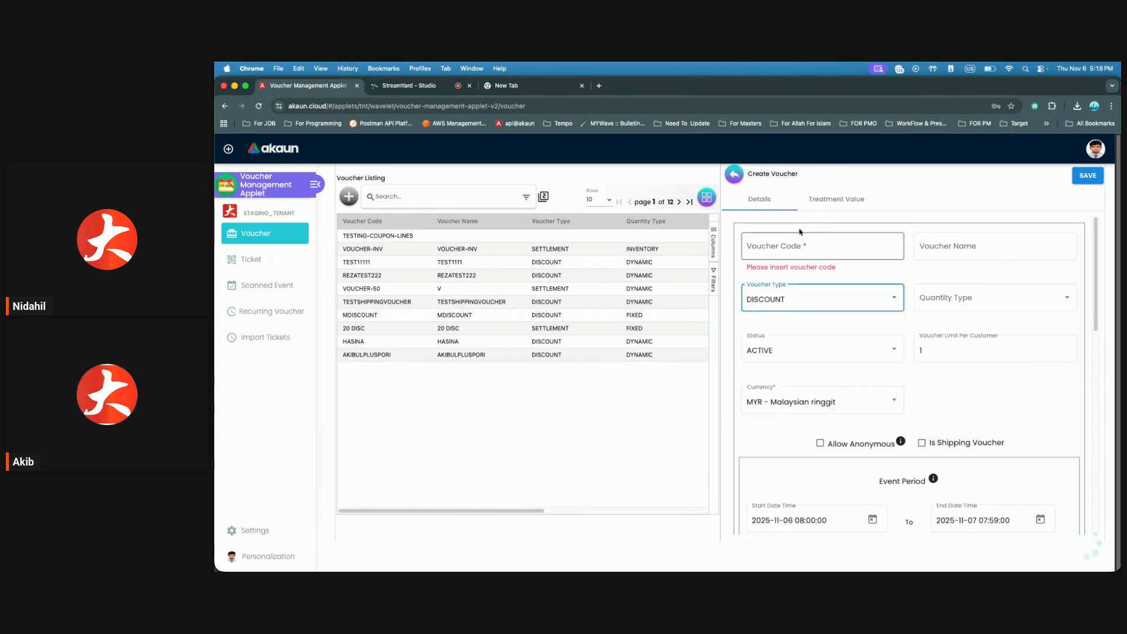
- Compare the new DISCOUNT voucher's For All and Product treatment value settings, and close the voucher form without saving
{"action": "left_click", "coordinate": [830, 200]}
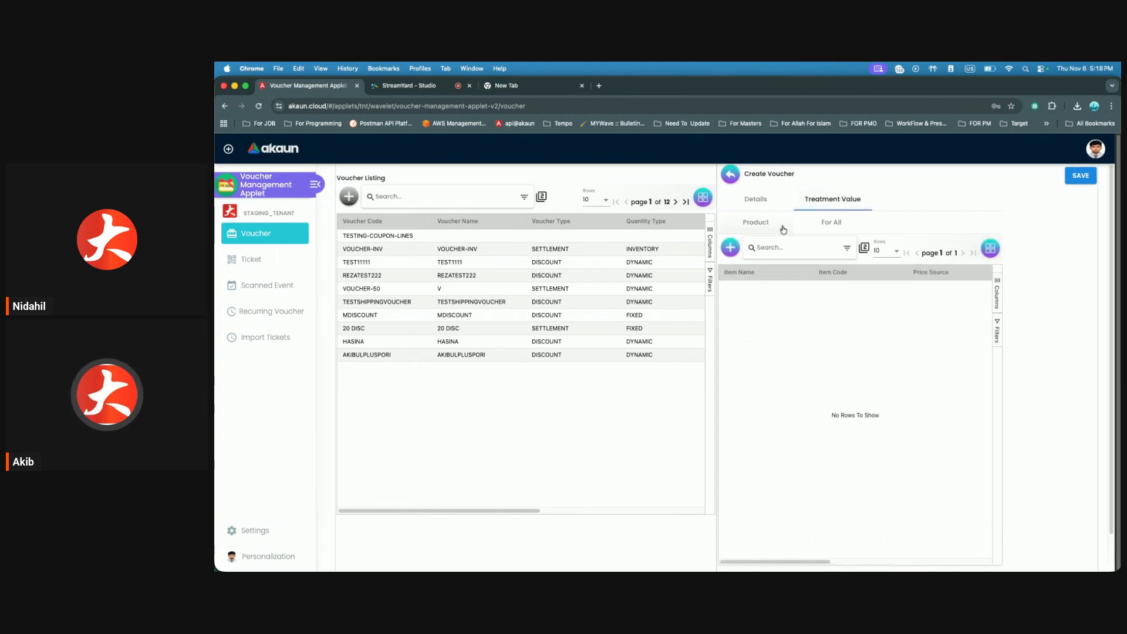
{"action": "left_click", "coordinate": [832, 222]}
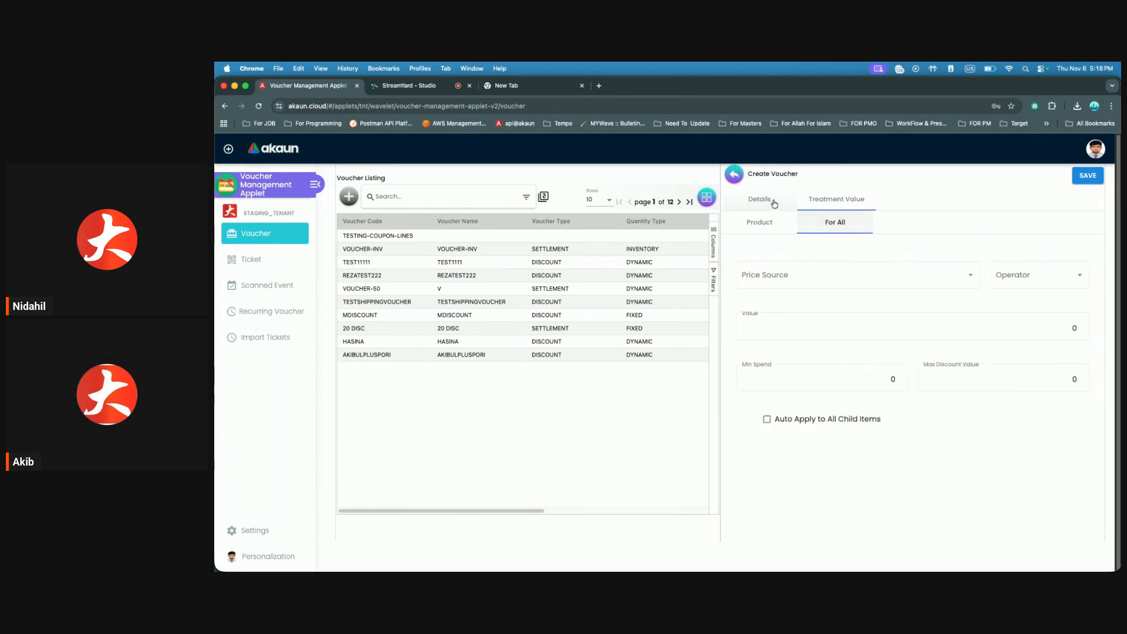
{"action": "left_click", "coordinate": [759, 200]}
{"action": "left_click", "coordinate": [822, 203]}
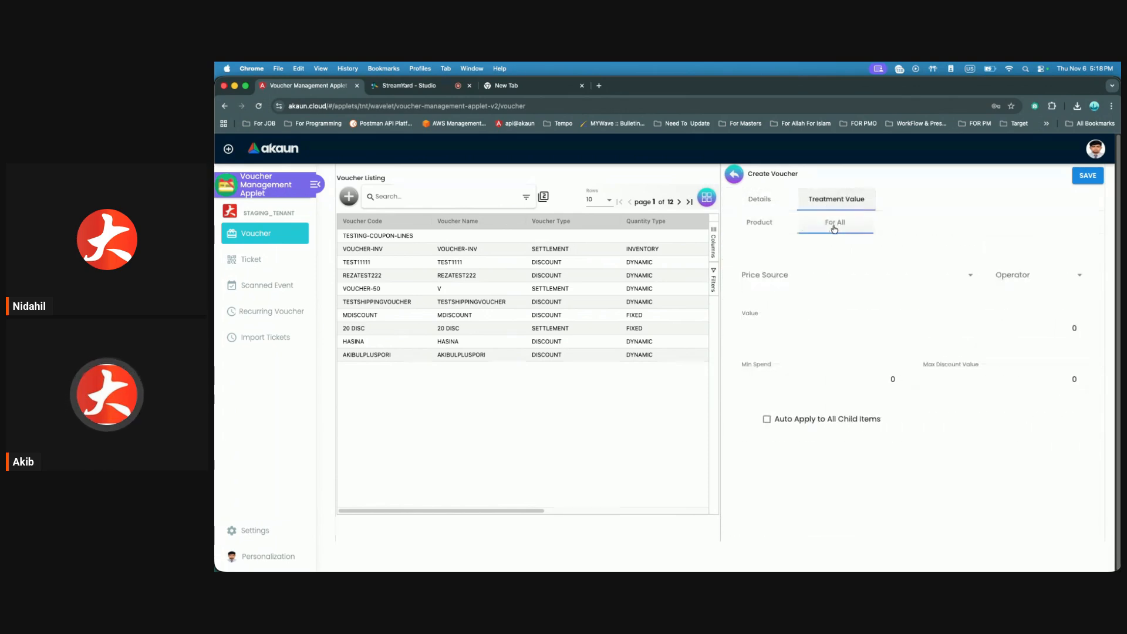
{"action": "left_click", "coordinate": [778, 232]}
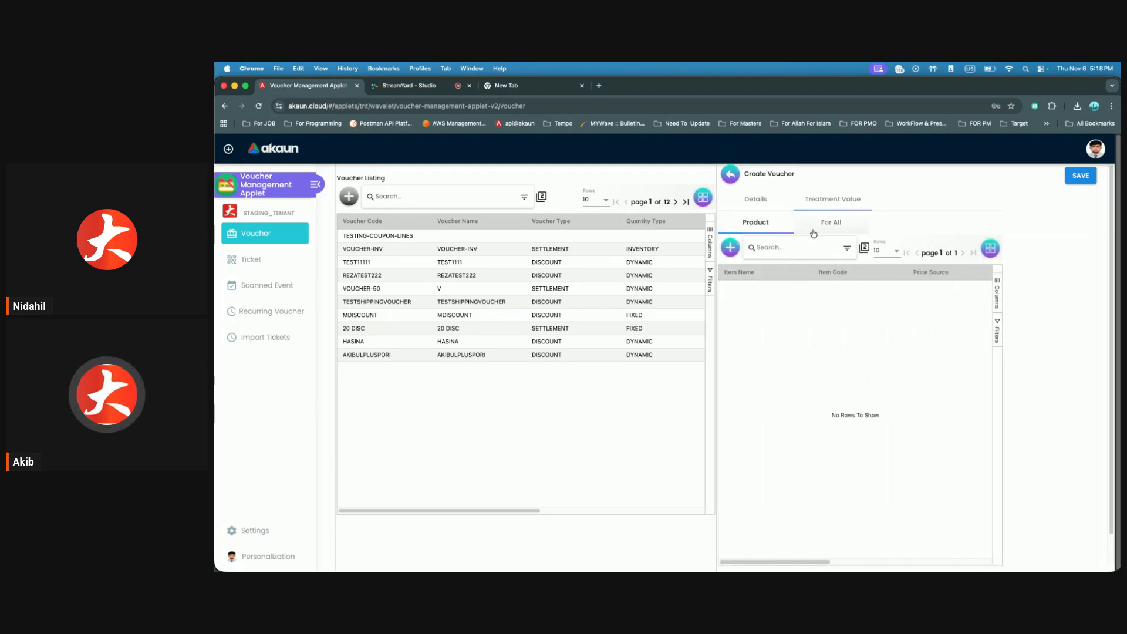
{"action": "left_click", "coordinate": [730, 174]}
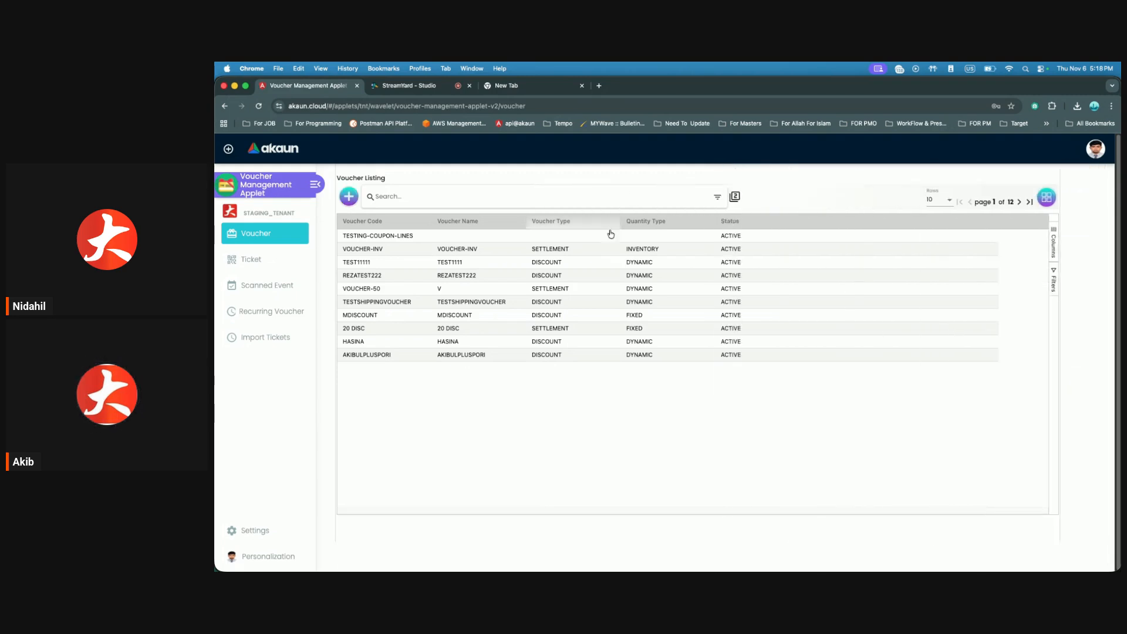
- Open VOUCHER-INV's document header rules, review the rule types offered for a new rule, and leave without creating one
{"action": "left_click", "coordinate": [578, 252]}
{"action": "left_click", "coordinate": [845, 200]}
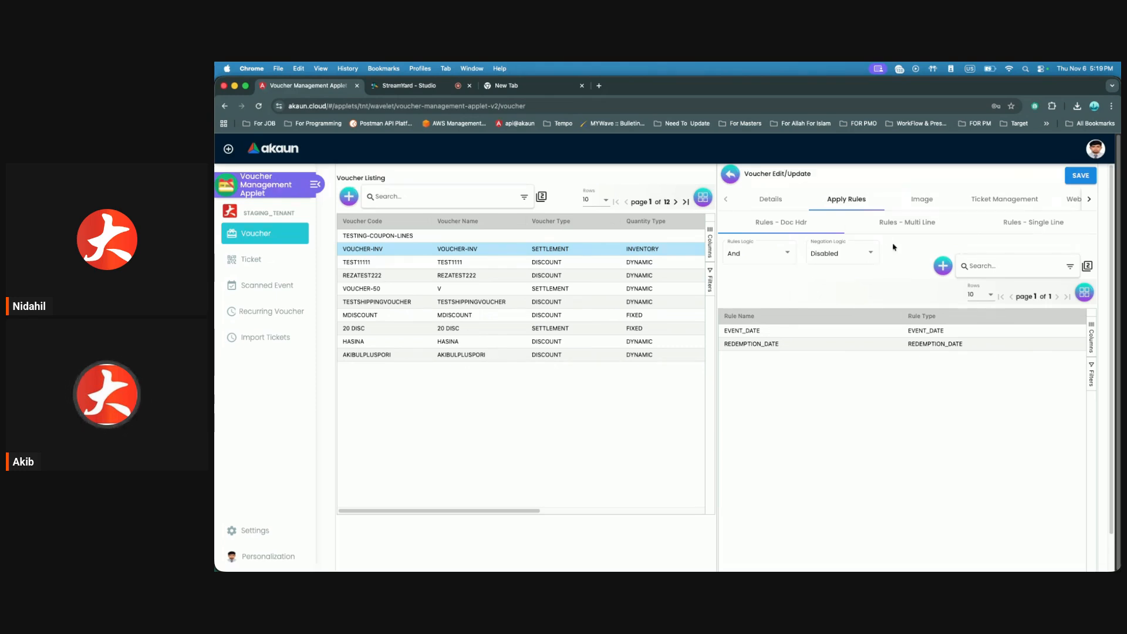
{"action": "left_click", "coordinate": [943, 266]}
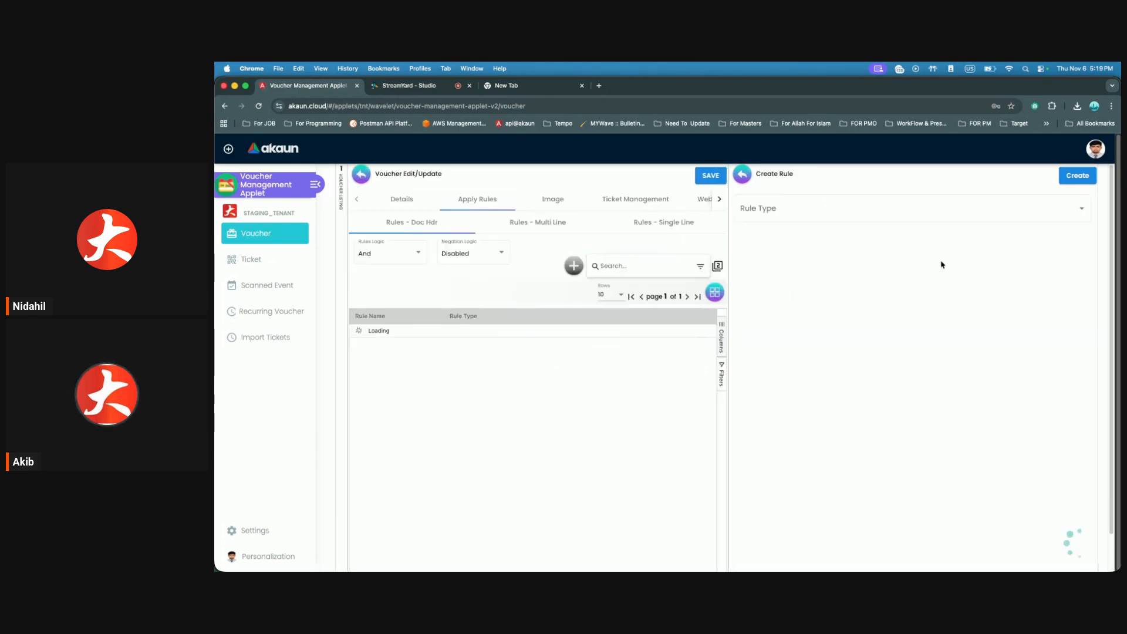
{"action": "left_click", "coordinate": [763, 214]}
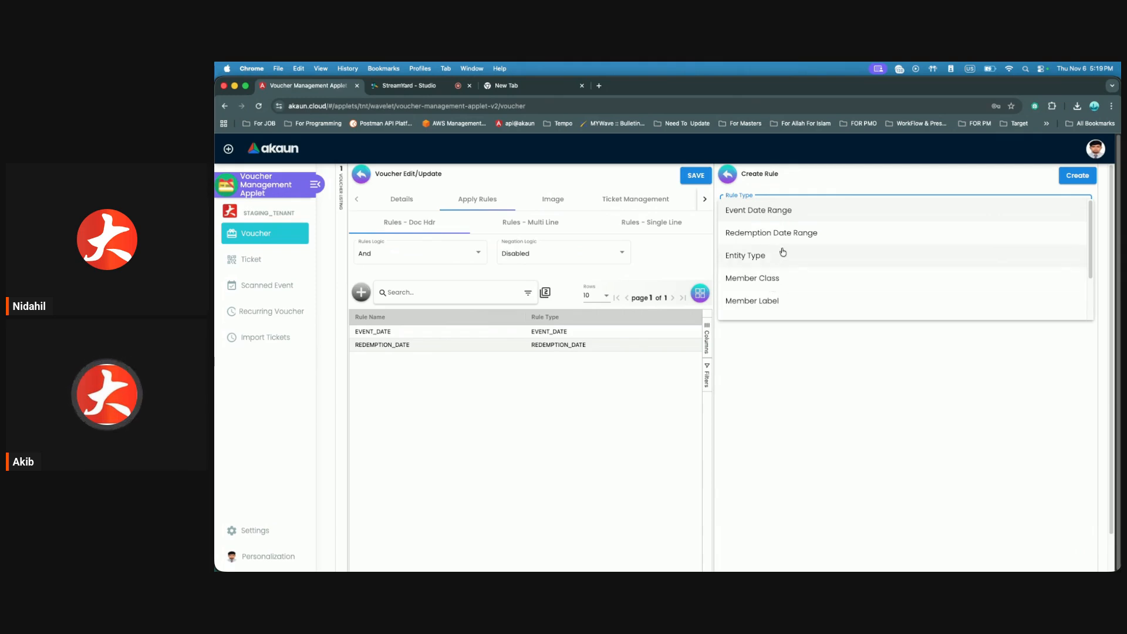
{"action": "scroll", "coordinate": [790, 278], "scroll_direction": "down", "scroll_amount": 1}
{"action": "scroll", "coordinate": [786, 273], "scroll_direction": "down", "scroll_amount": 2}
{"action": "scroll", "coordinate": [778, 265], "scroll_direction": "up", "scroll_amount": 1}
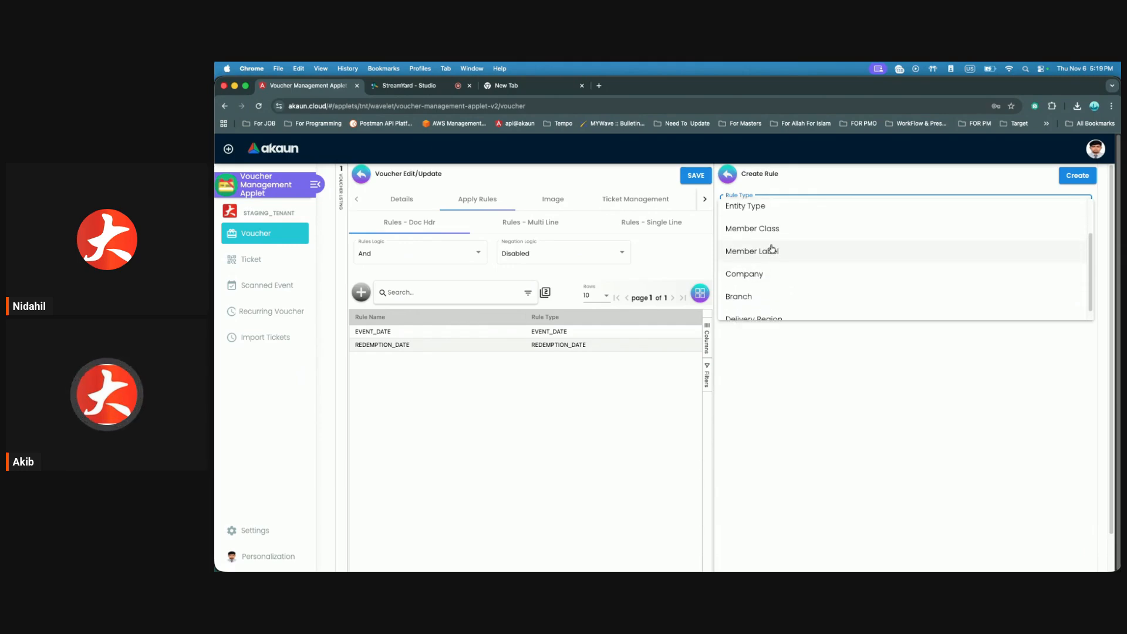
{"action": "scroll", "coordinate": [774, 271], "scroll_direction": "down", "scroll_amount": 1}
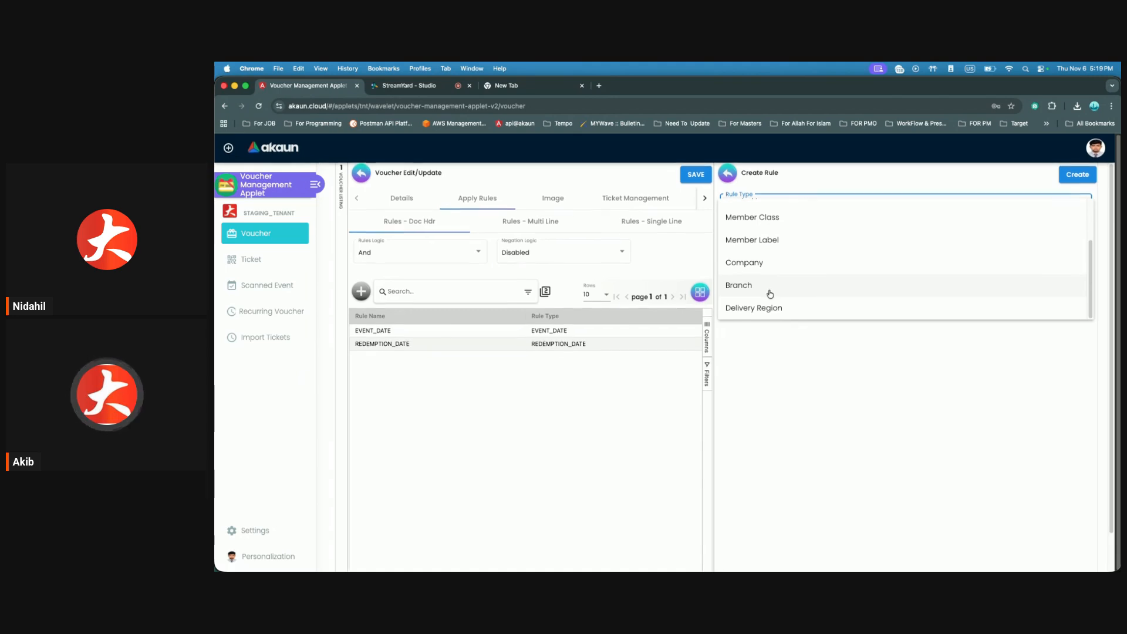
{"action": "left_click", "coordinate": [730, 176]}
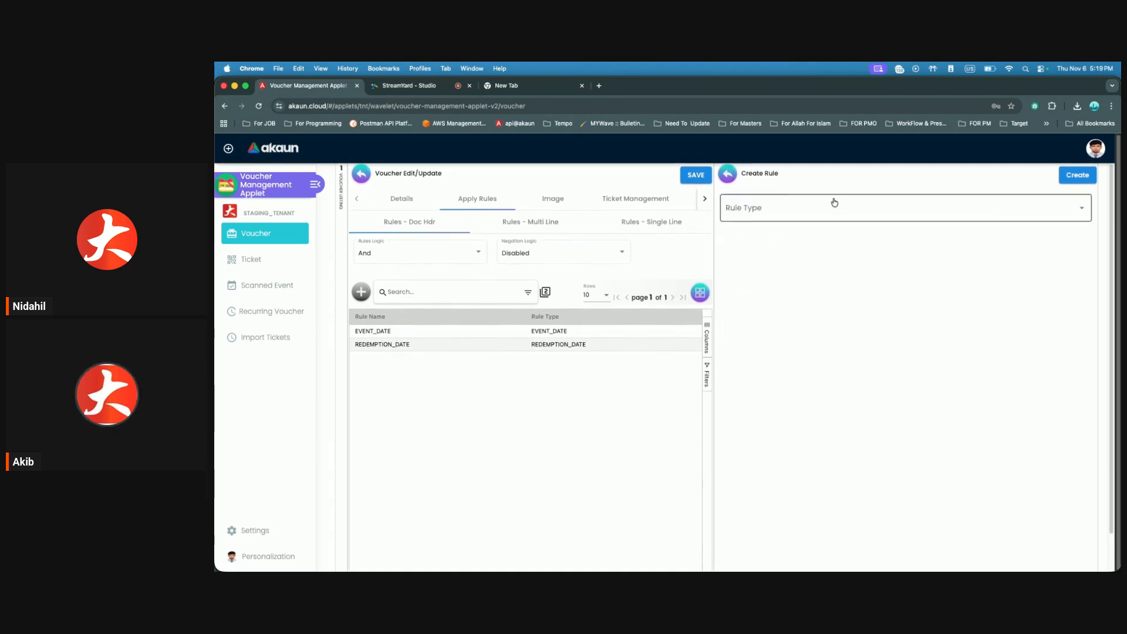
{"action": "left_click", "coordinate": [730, 176]}
- View the Multi Line and Single Line rules of the VOUCHER-INV voucher
{"action": "left_click", "coordinate": [908, 222]}
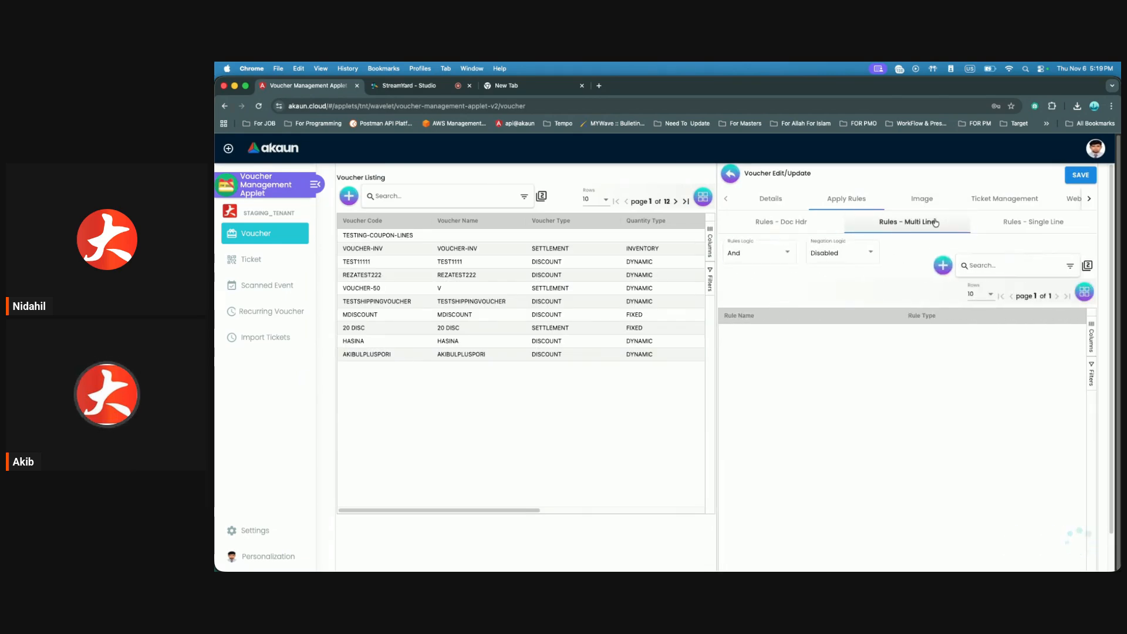
{"action": "left_click", "coordinate": [989, 225]}
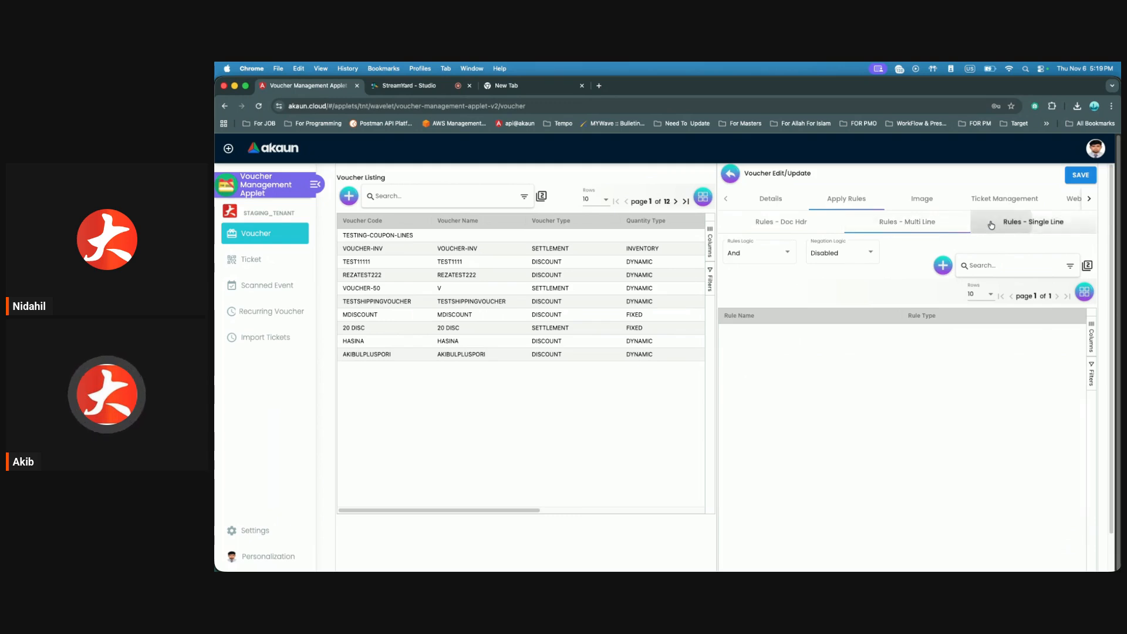
{"action": "left_click", "coordinate": [918, 228]}
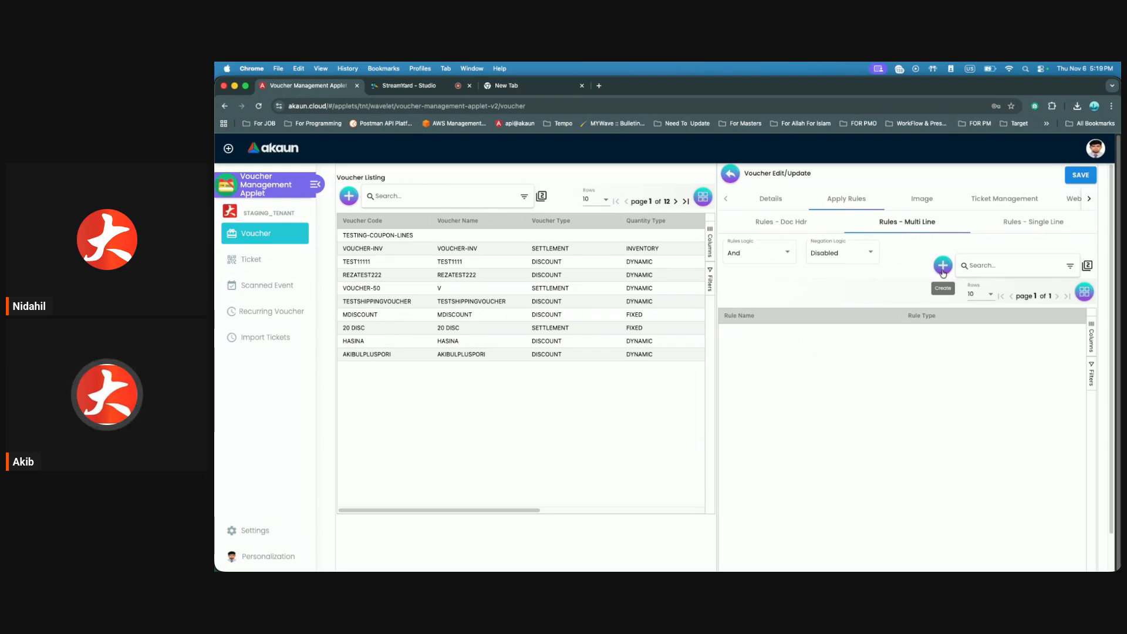
{"action": "left_click", "coordinate": [1015, 233]}
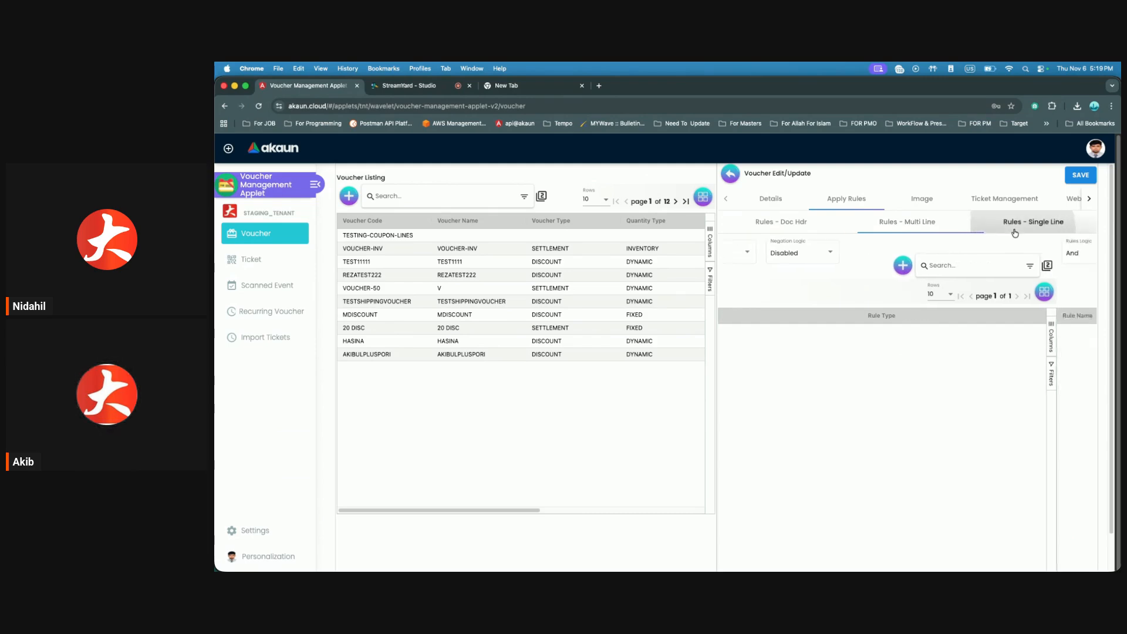
- Review VOUCHER-INV's ticket management, including the generated, assigned and redeemed voucher figures and the ticket list
{"action": "left_click", "coordinate": [1003, 200]}
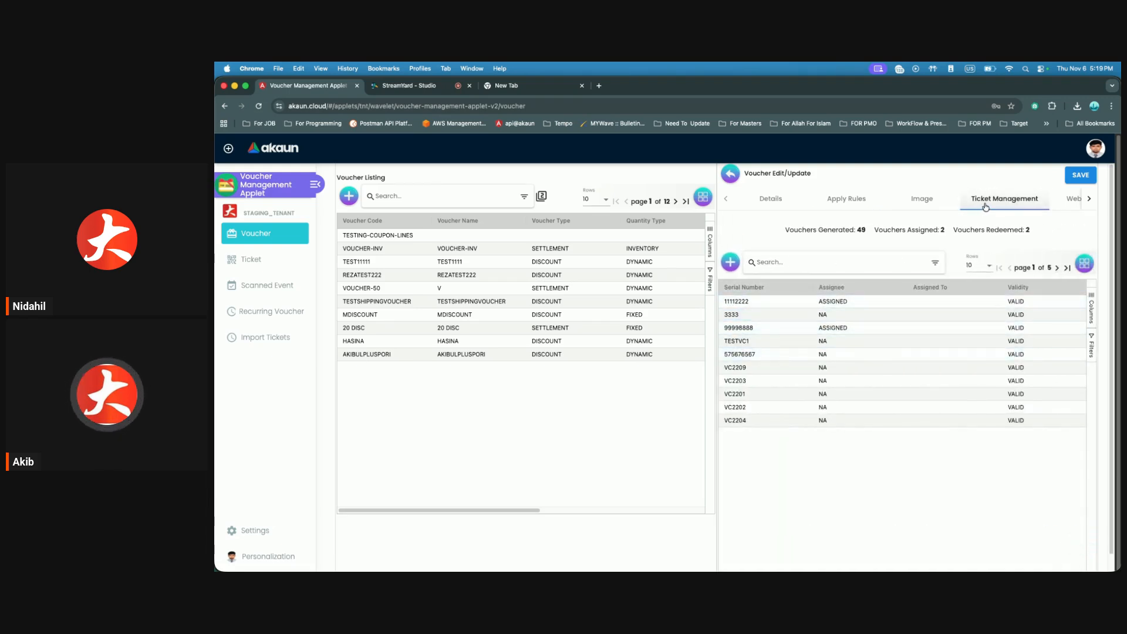
{"action": "left_click_drag", "start_coordinate": [781, 231], "coordinate": [950, 229]}
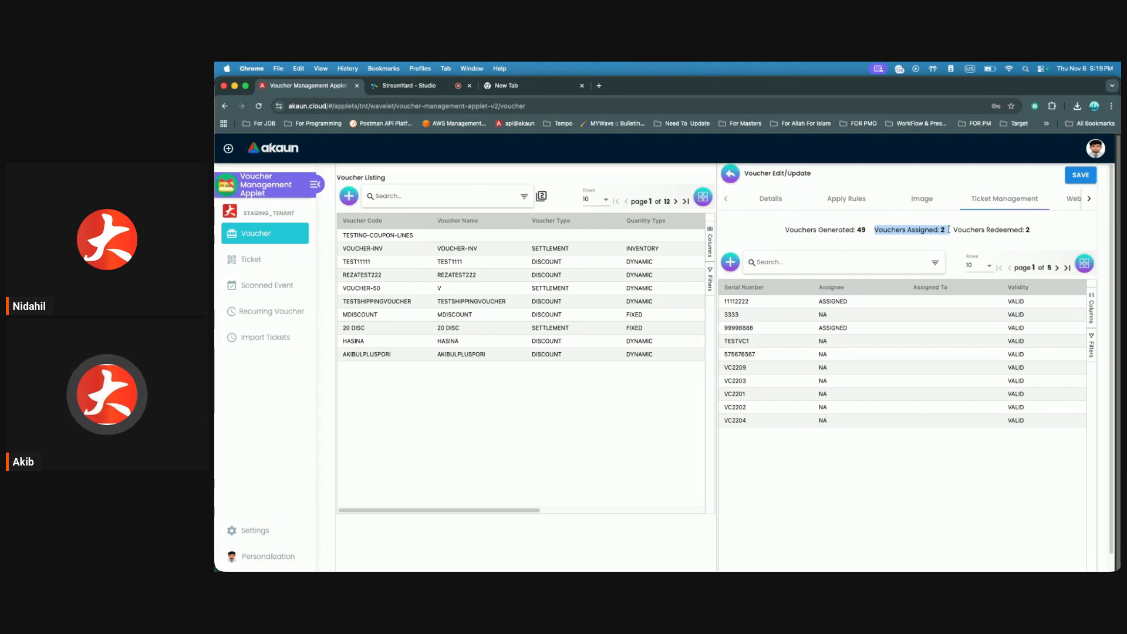
{"action": "left_click_drag", "start_coordinate": [953, 230], "coordinate": [1058, 233]}
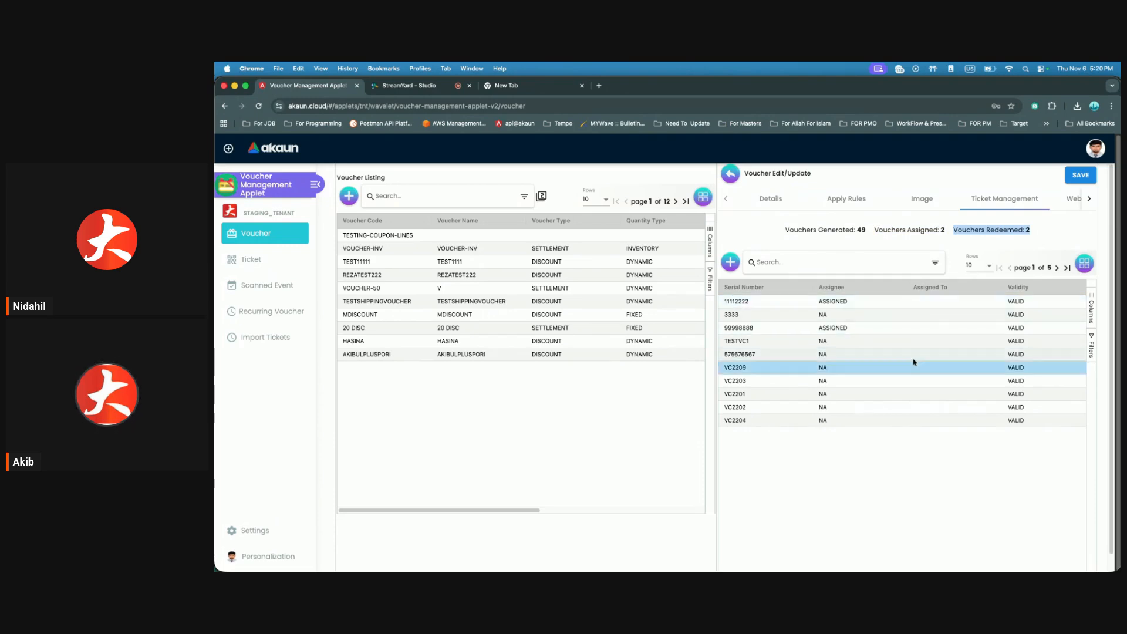
{"action": "scroll", "coordinate": [913, 362], "scroll_direction": "down", "scroll_amount": 1}
{"action": "scroll", "coordinate": [910, 382], "scroll_direction": "up", "scroll_amount": 1}
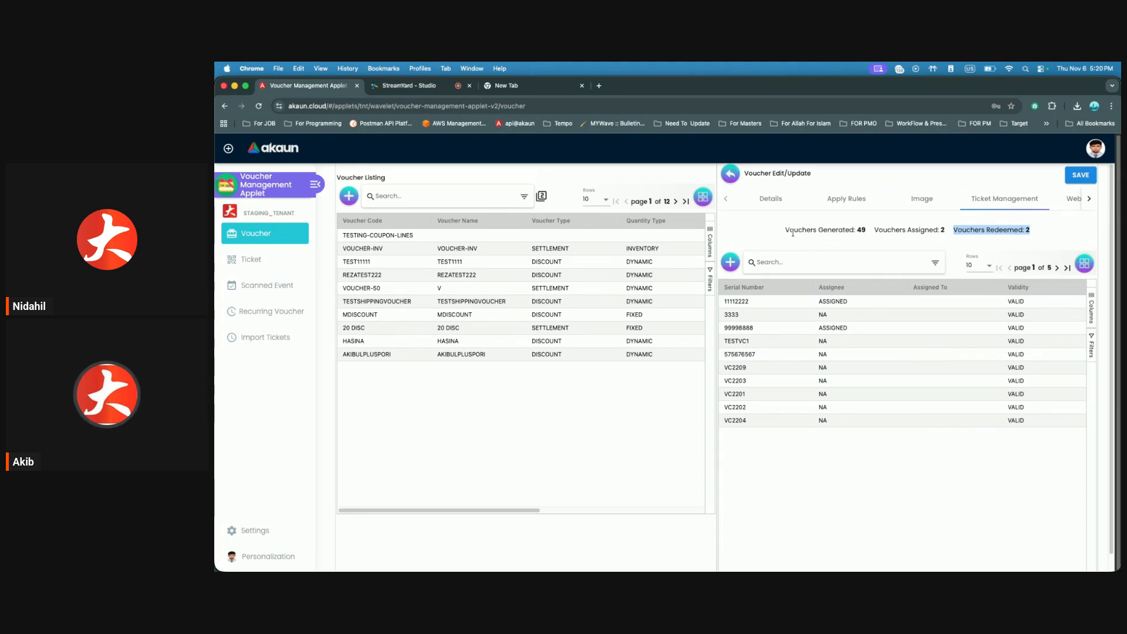
- Check VOUCHER-INV's website links and audit history, and close the voucher
{"action": "left_click", "coordinate": [1057, 200]}
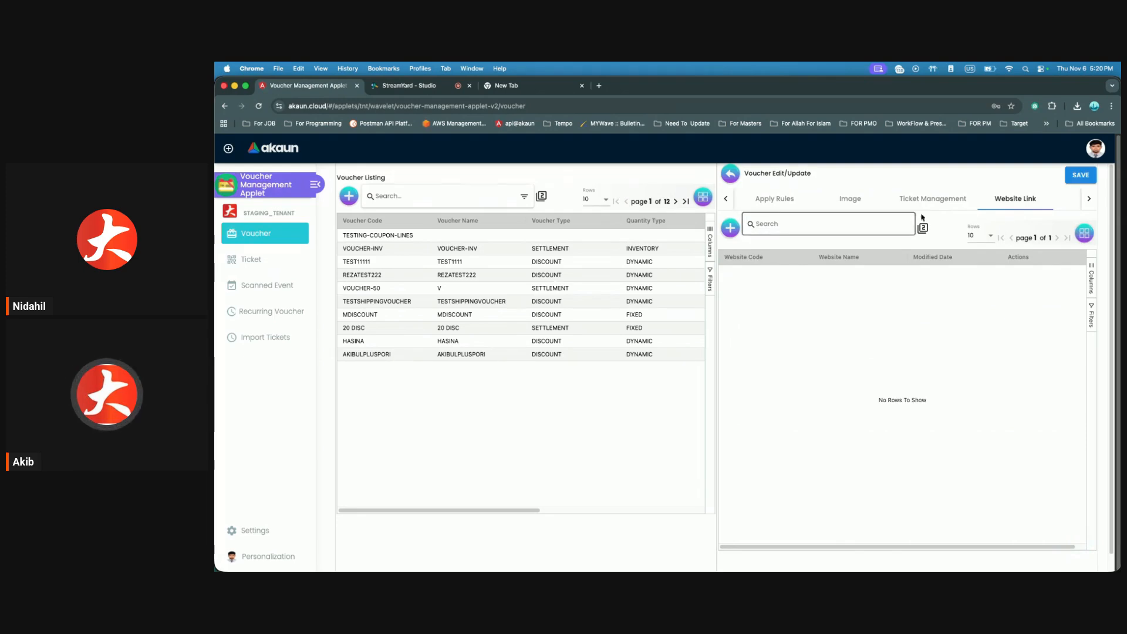
{"action": "left_click", "coordinate": [1068, 204]}
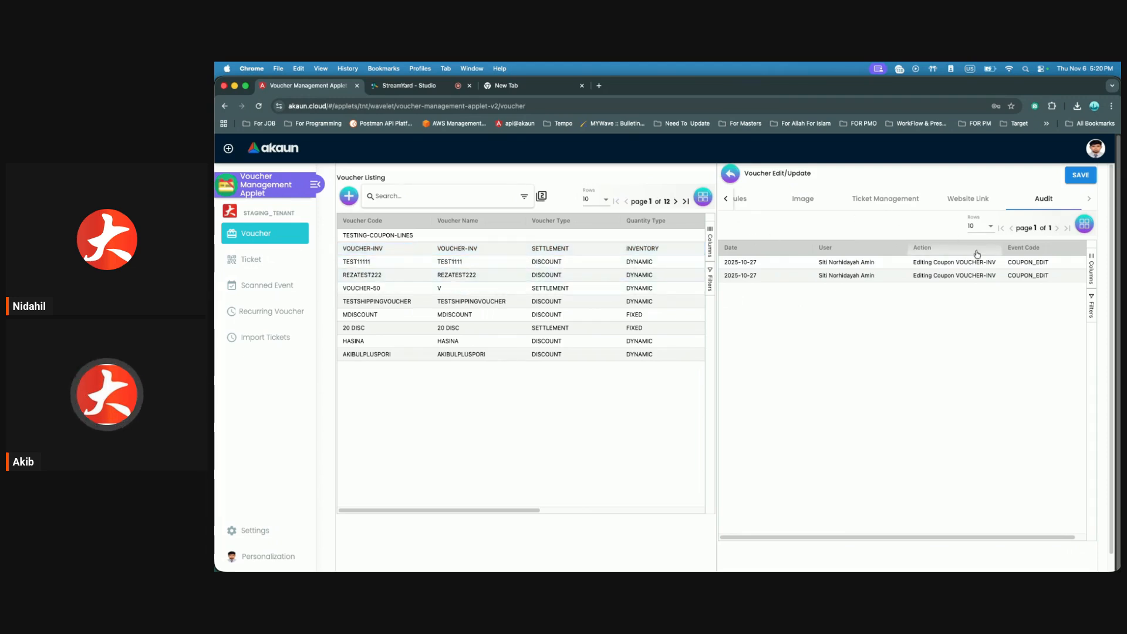
{"action": "left_click", "coordinate": [728, 178]}
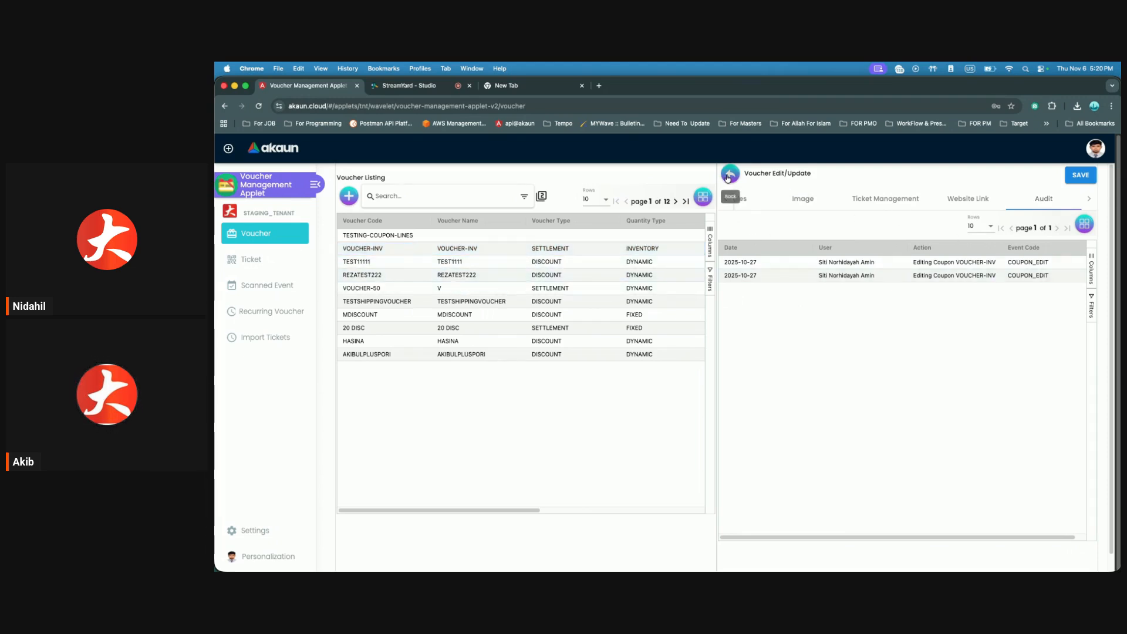
- View the Ticket listing and the Scanned Event listing
{"action": "left_click", "coordinate": [284, 260]}
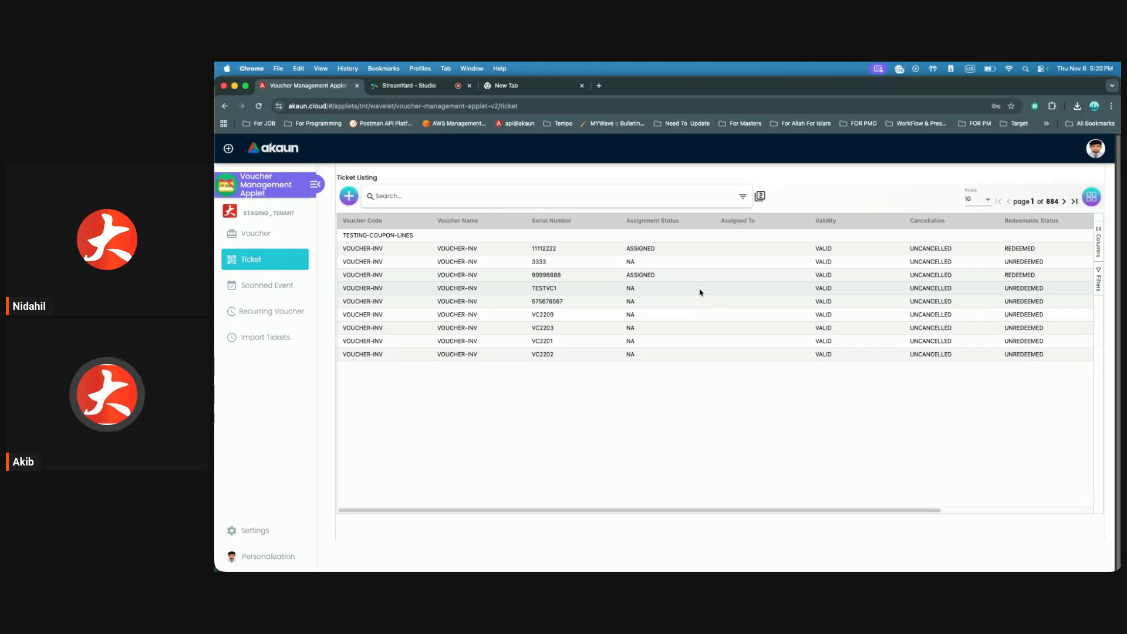
{"action": "left_click", "coordinate": [282, 294]}
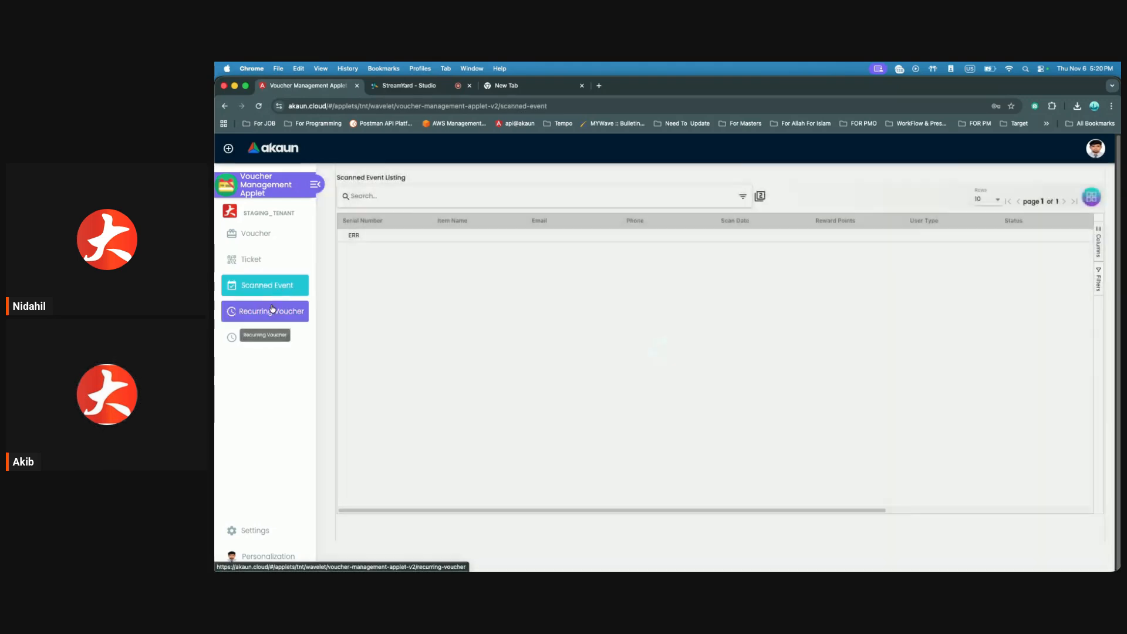
{"action": "left_click", "coordinate": [272, 310]}
{"action": "left_click", "coordinate": [279, 287]}
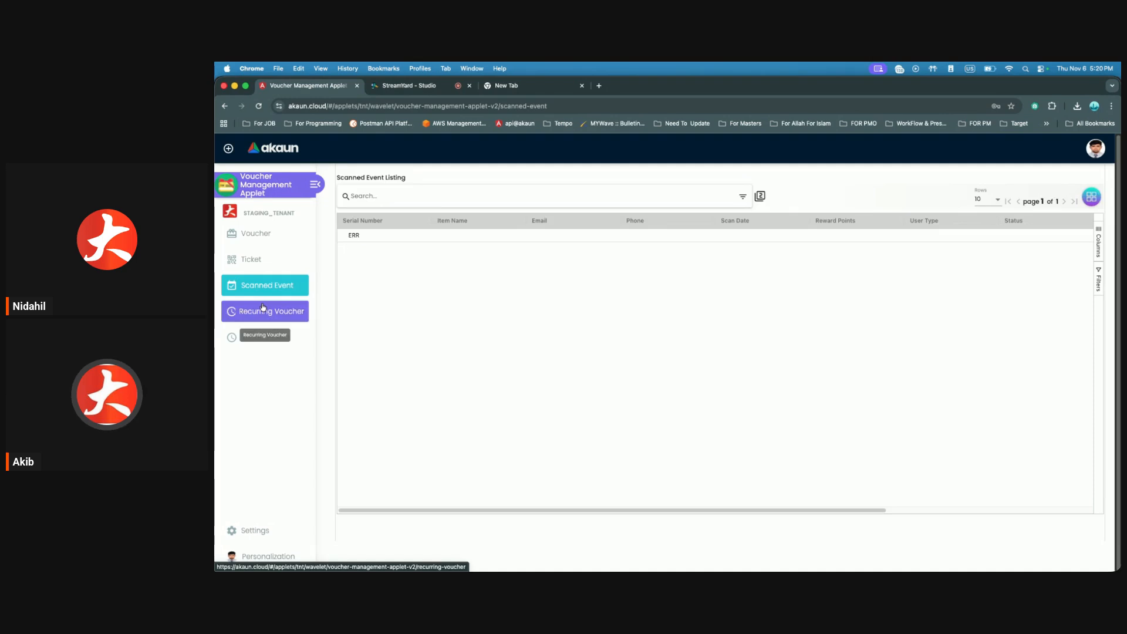
- Start a new voucher in the Recurring Voucher section and enable its Recurring option
{"action": "left_click", "coordinate": [262, 306]}
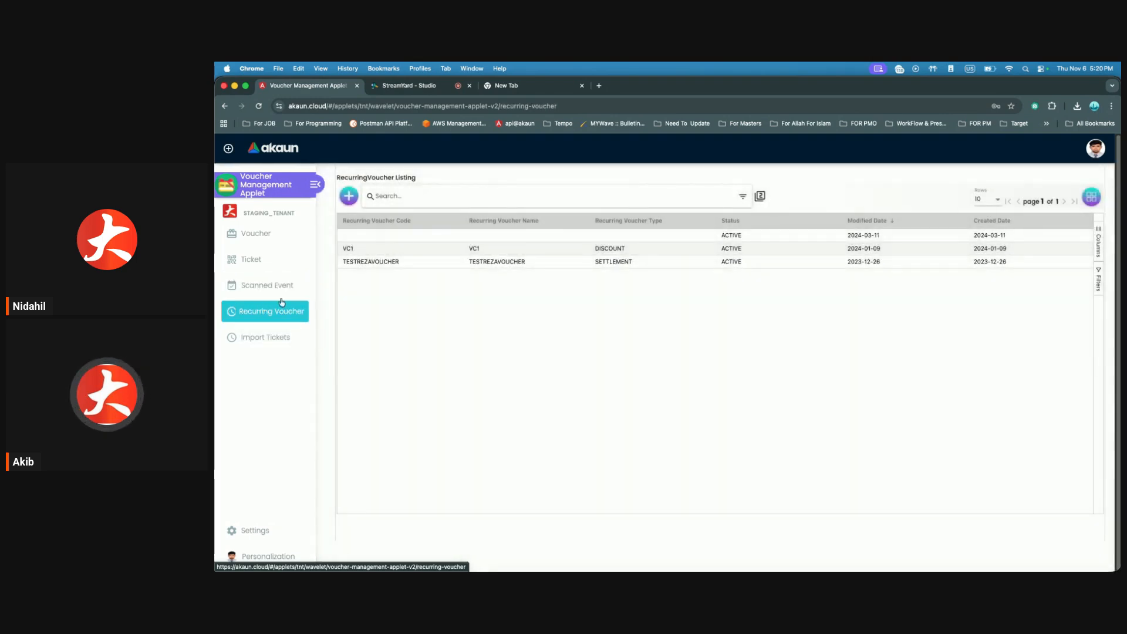
{"action": "left_click", "coordinate": [349, 195]}
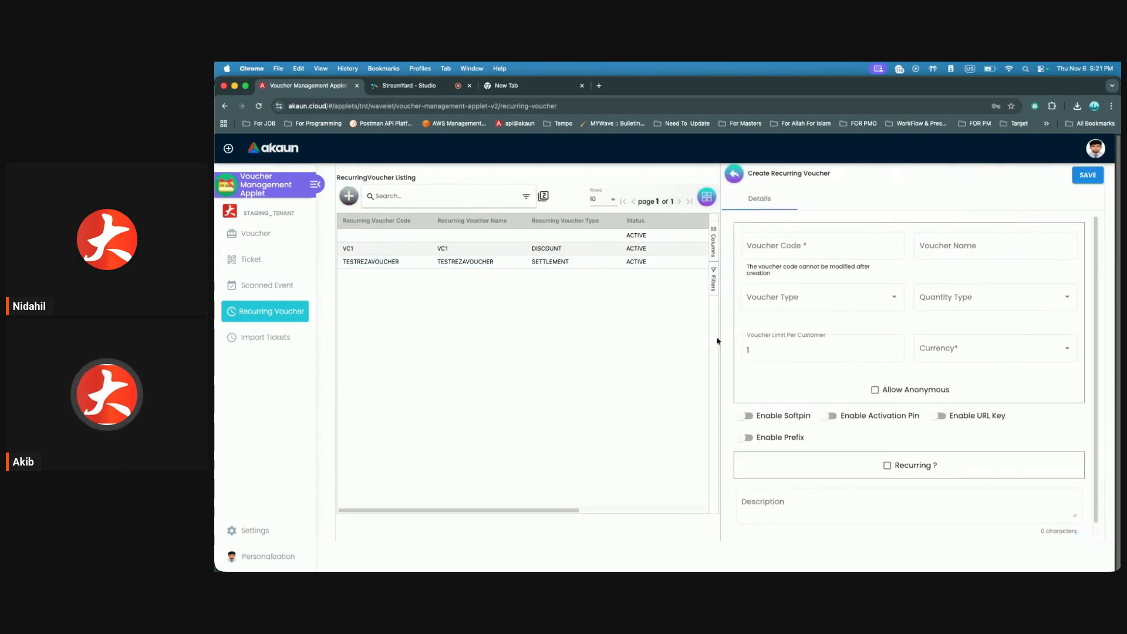
{"action": "scroll", "coordinate": [782, 367], "scroll_direction": "down", "scroll_amount": 1}
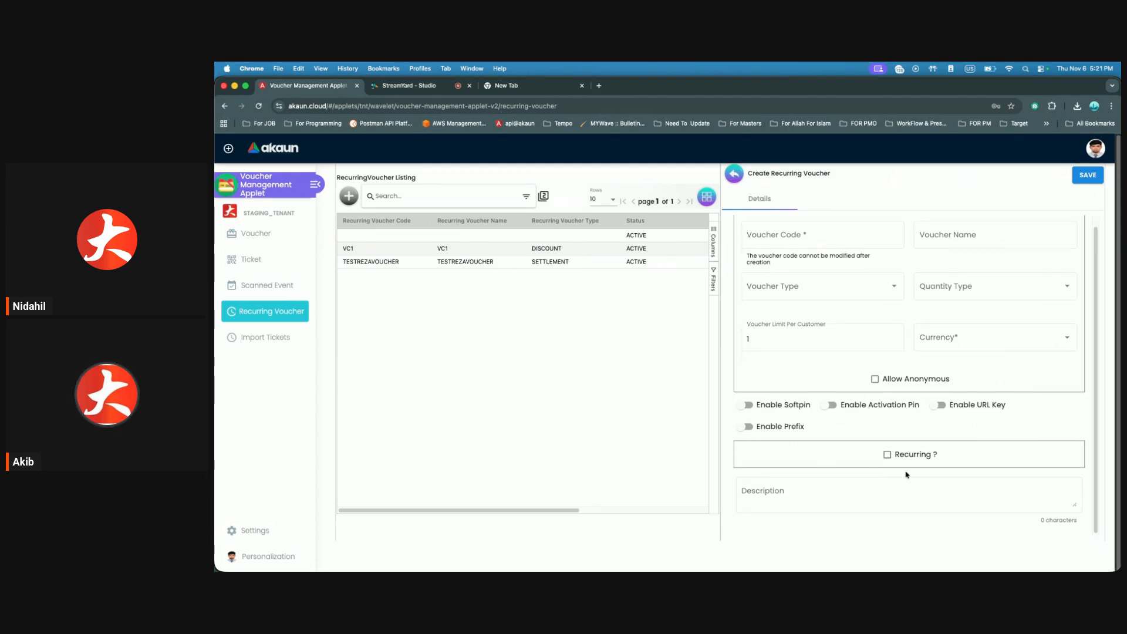
{"action": "left_click", "coordinate": [887, 454]}
{"action": "scroll", "coordinate": [889, 458], "scroll_direction": "down", "scroll_amount": 3}
{"action": "scroll", "coordinate": [890, 459], "scroll_direction": "down", "scroll_amount": 6}
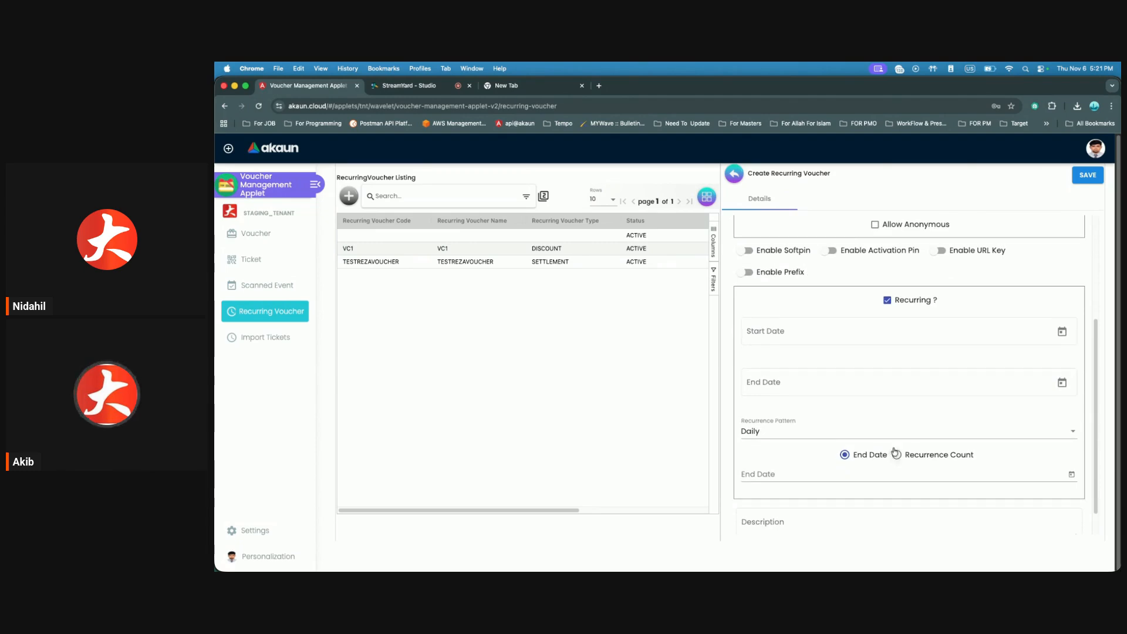
- Review the recurrence pattern choices and the start and end date fields, keeping the pattern at Daily
{"action": "left_click", "coordinate": [908, 432]}
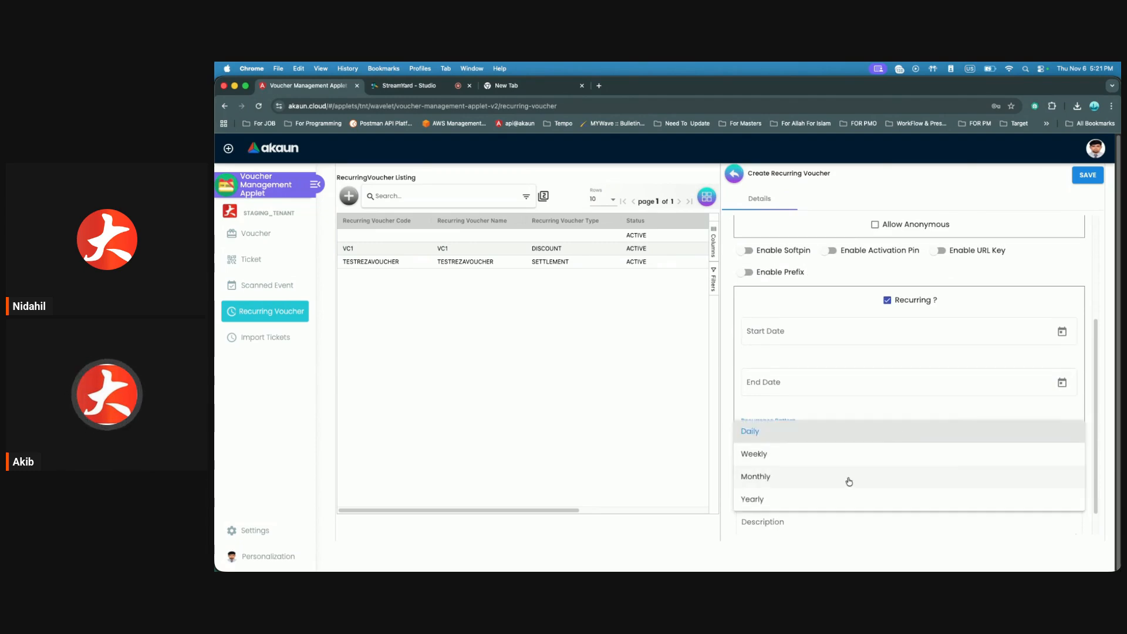
{"action": "left_click", "coordinate": [852, 411]}
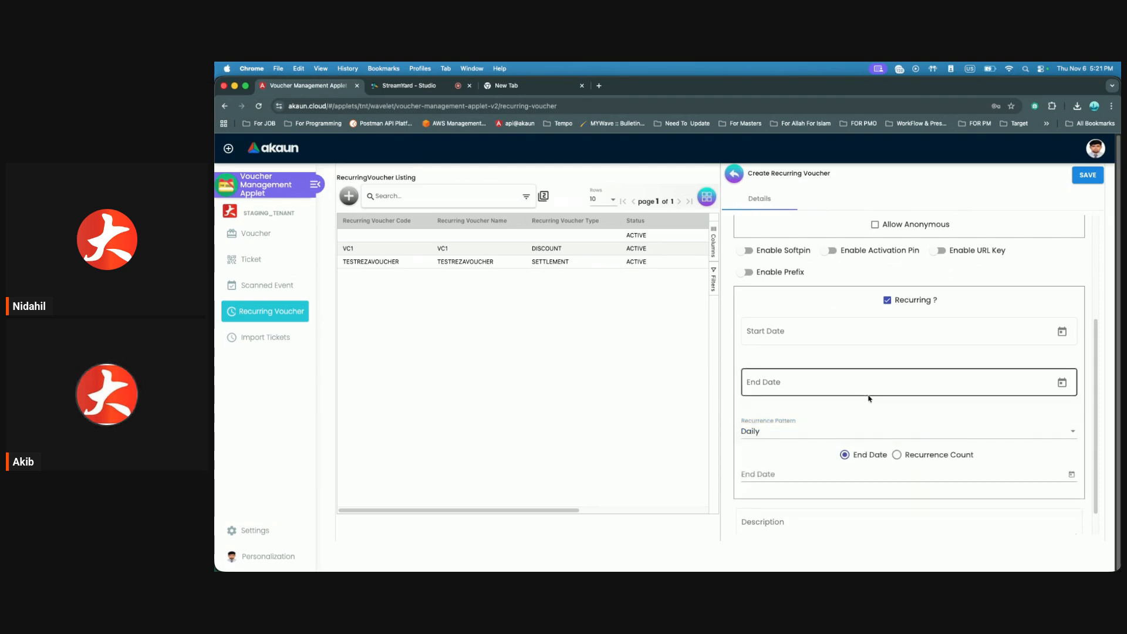
{"action": "scroll", "coordinate": [866, 399], "scroll_direction": "up", "scroll_amount": 2}
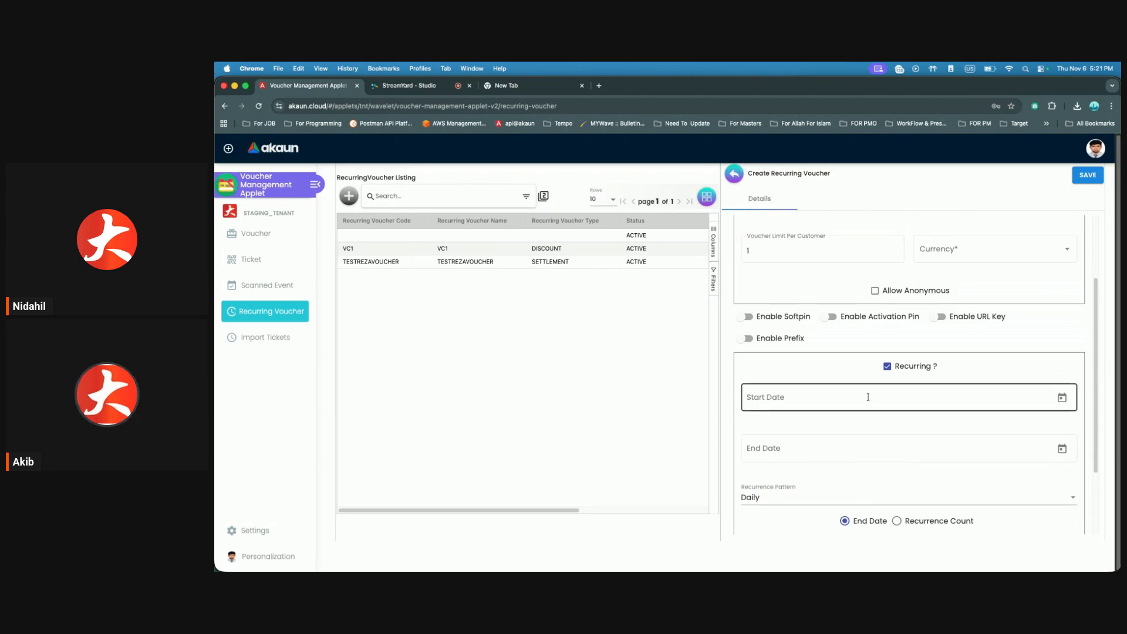
{"action": "scroll", "coordinate": [868, 397], "scroll_direction": "down", "scroll_amount": 1}
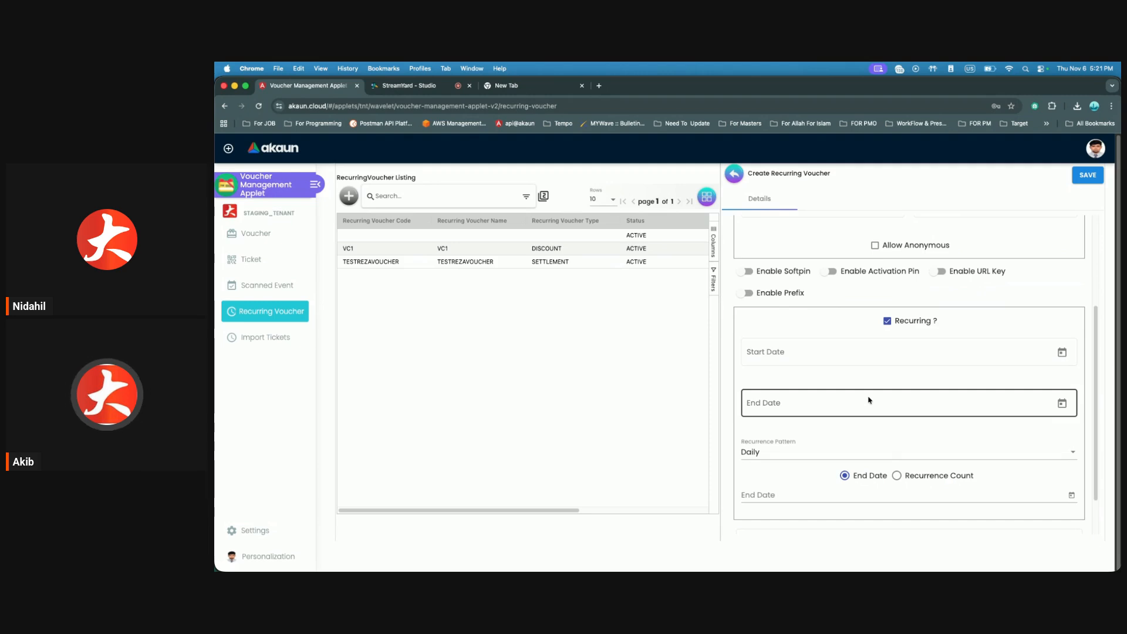
{"action": "scroll", "coordinate": [869, 400], "scroll_direction": "down", "scroll_amount": 1}
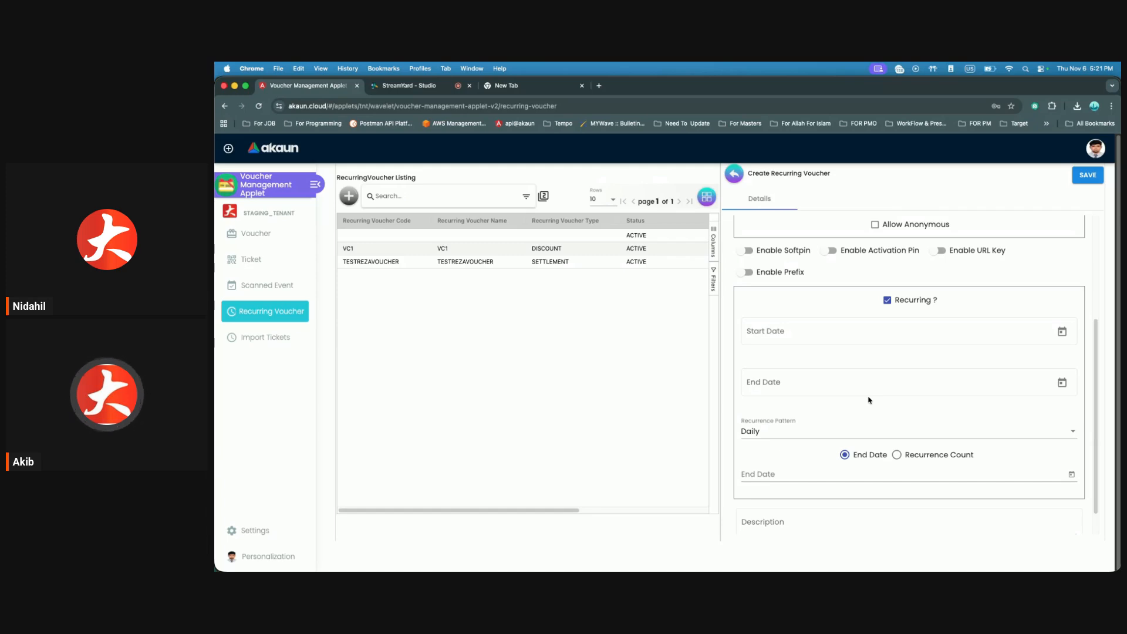
{"action": "left_click", "coordinate": [898, 335]}
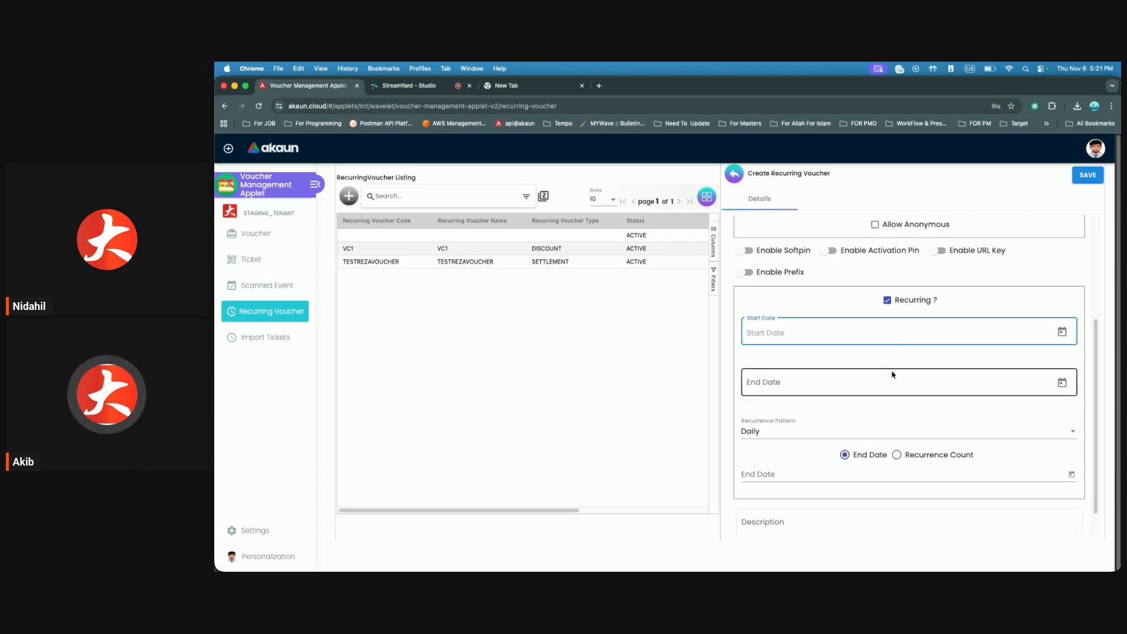
- Review the recurring voucher's end date, recurrence pattern and description fields, and close the form without saving
{"action": "left_click", "coordinate": [890, 381]}
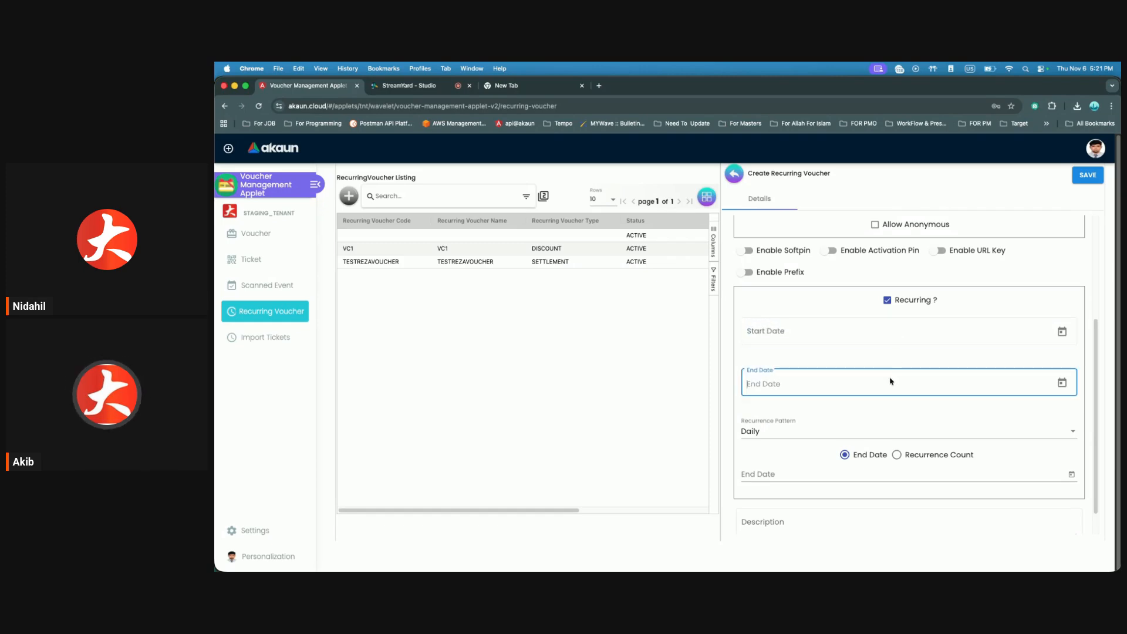
{"action": "left_click", "coordinate": [867, 433]}
{"action": "left_click", "coordinate": [872, 416]}
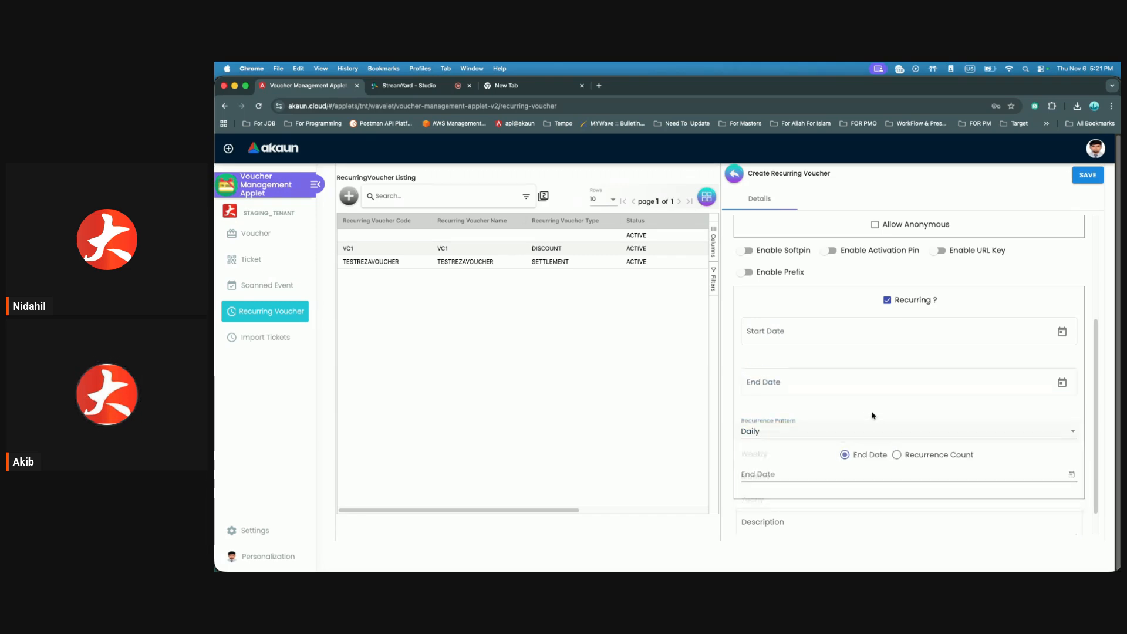
{"action": "scroll", "coordinate": [873, 416], "scroll_direction": "down", "scroll_amount": 1}
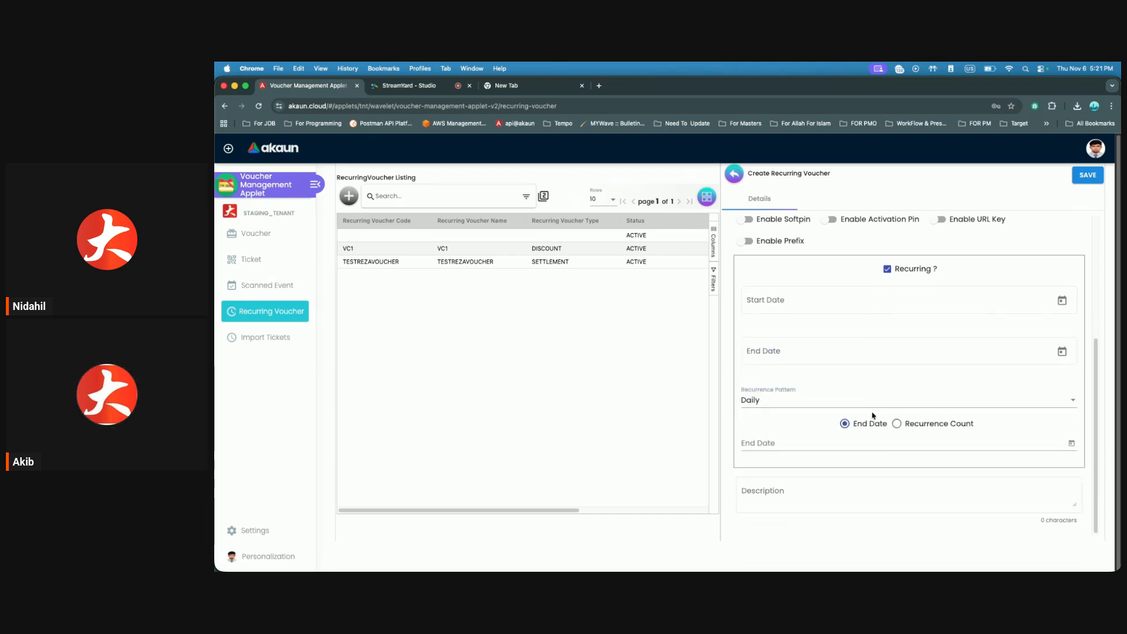
{"action": "left_click", "coordinate": [734, 173]}
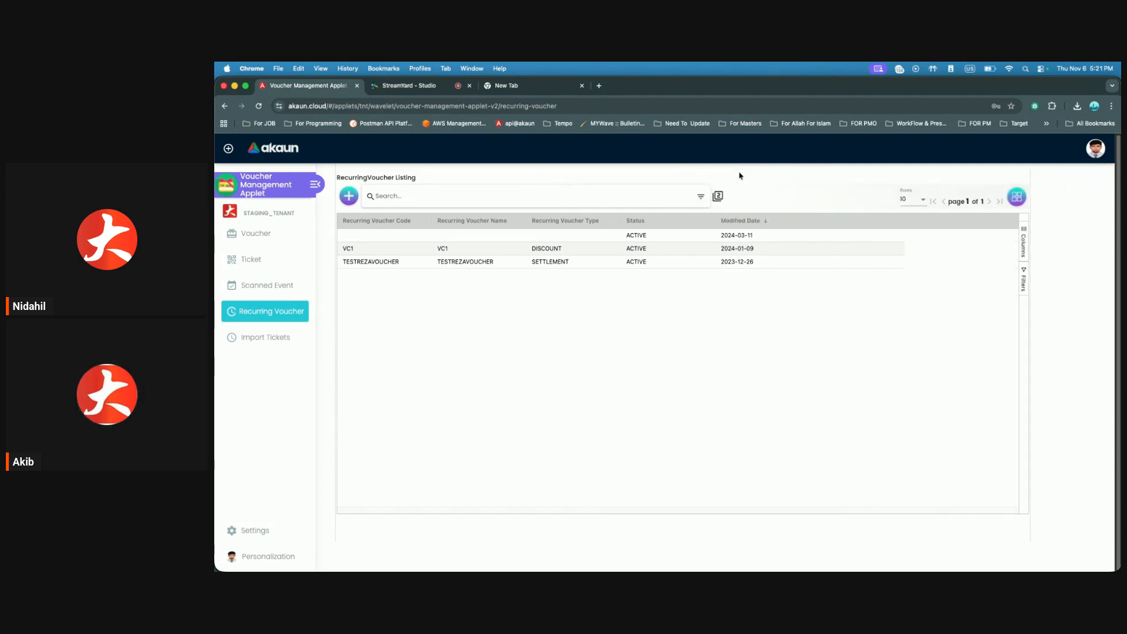
- Start a new file upload in the Import Tickets section and download the sample format file
{"action": "left_click", "coordinate": [302, 337]}
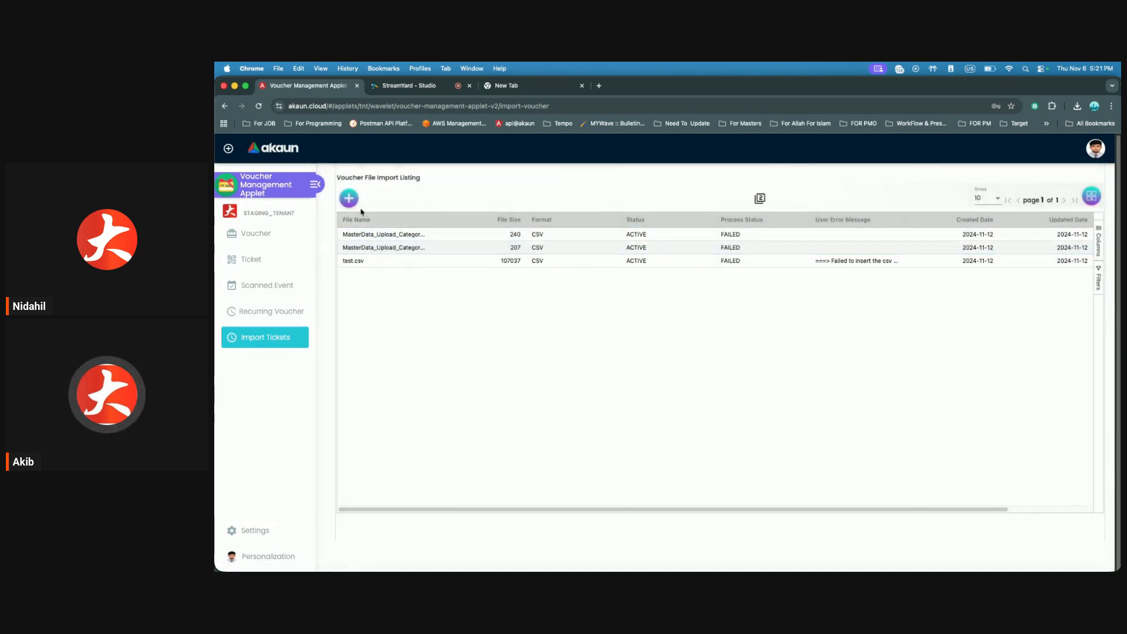
{"action": "left_click", "coordinate": [352, 204]}
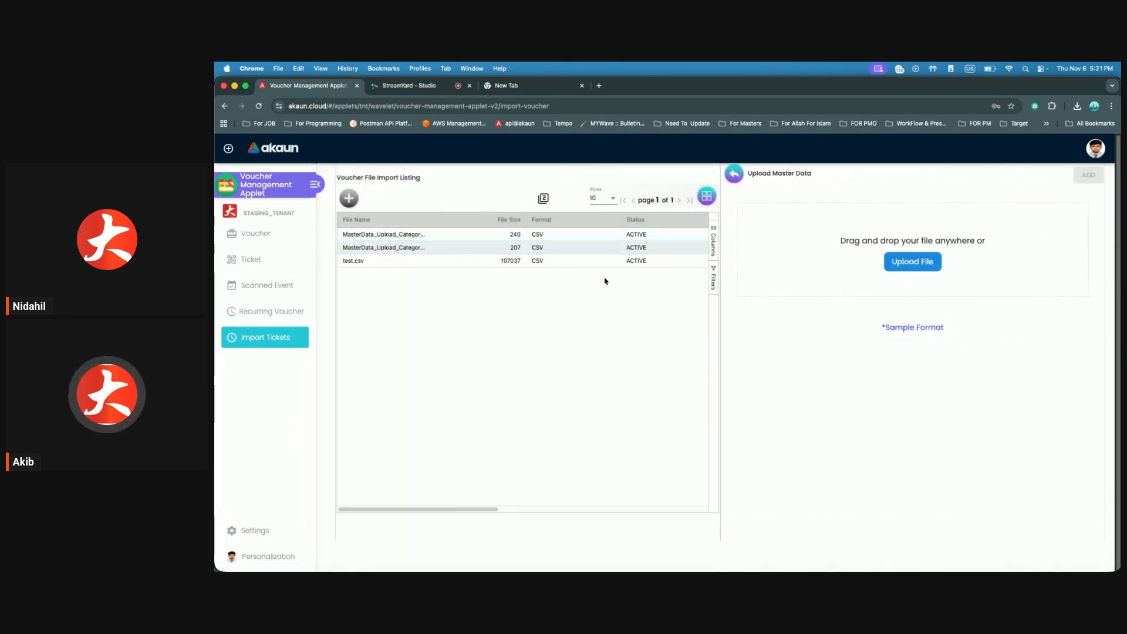
{"action": "left_click", "coordinate": [918, 327]}
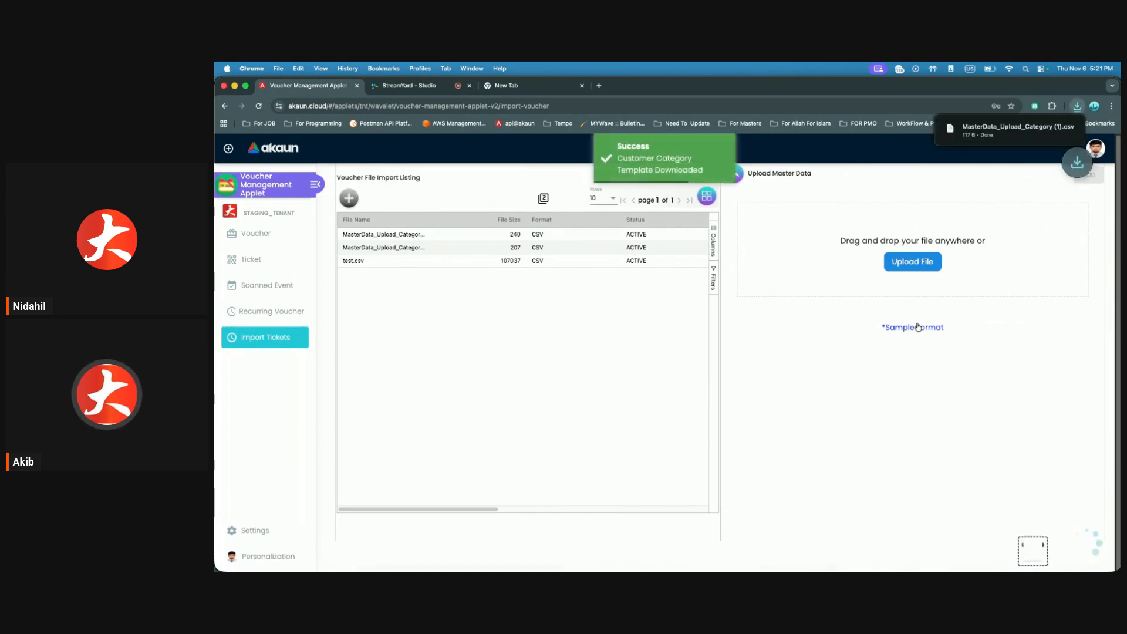
- Open the downloaded MasterData_Upload_Category (1).csv in Numbers to inspect its column headers, and return to the browser to close the upload form
{"action": "left_click", "coordinate": [981, 126]}
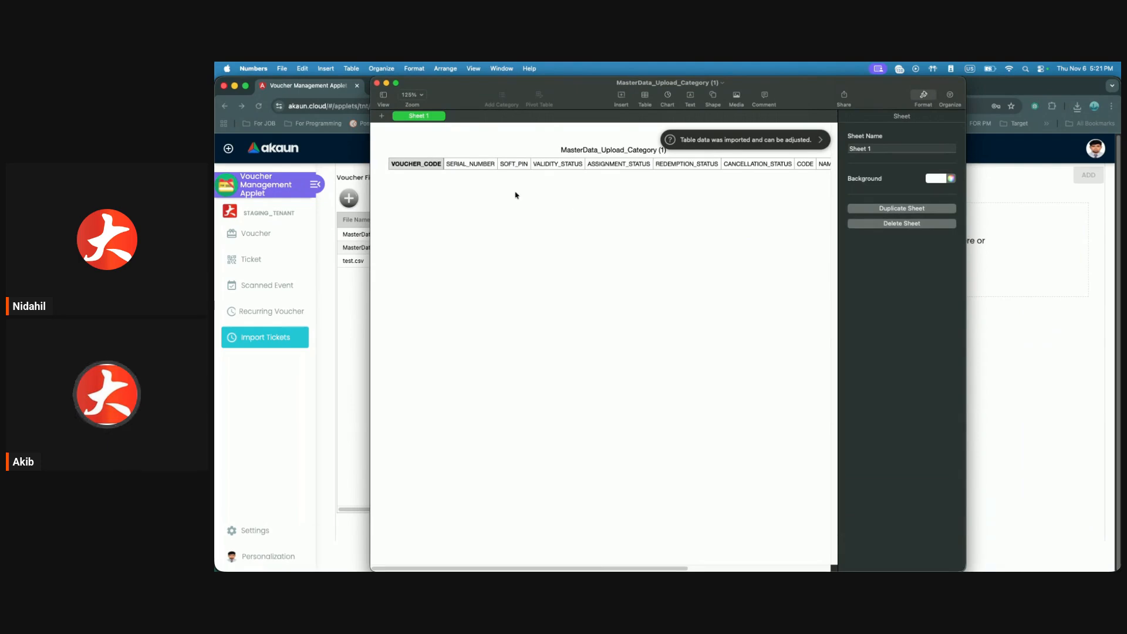
{"action": "left_click", "coordinate": [439, 167]}
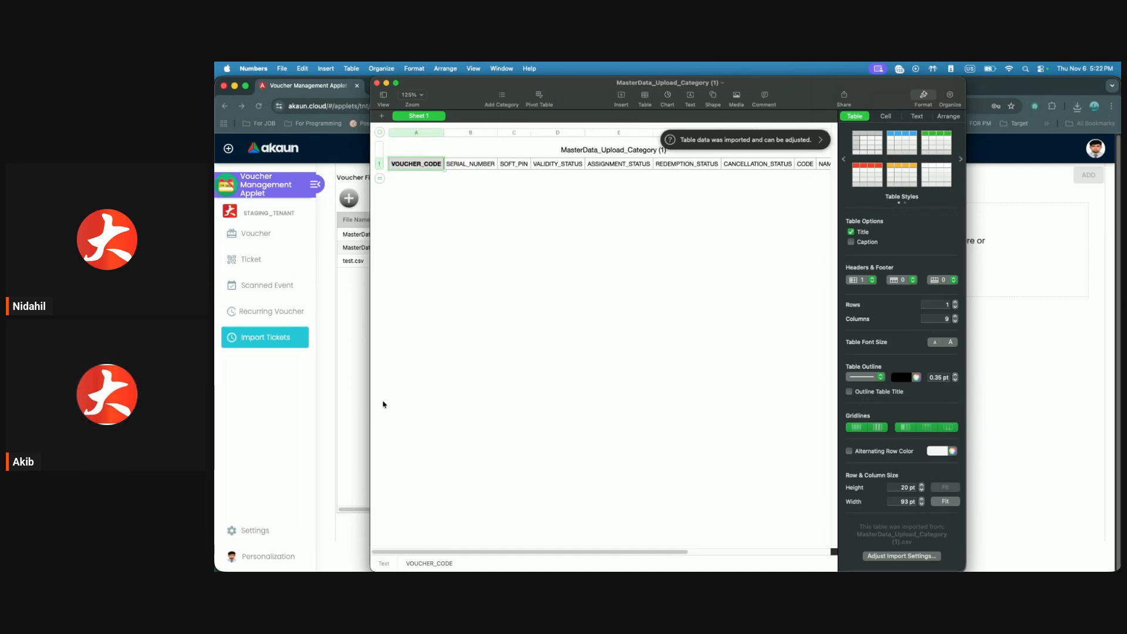
{"action": "left_click", "coordinate": [350, 417]}
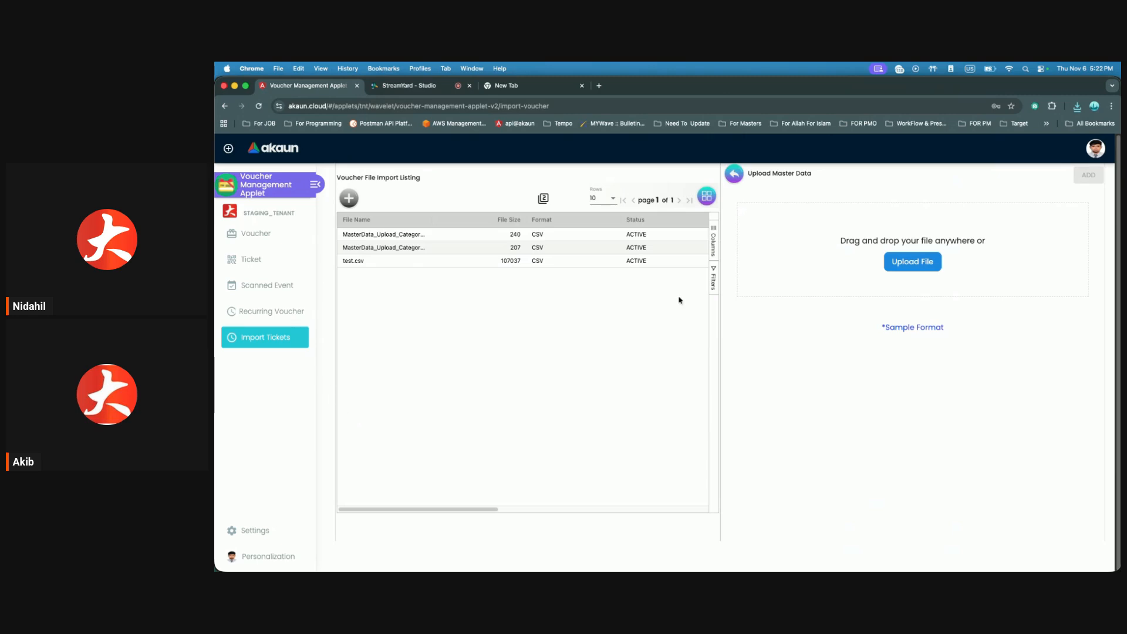
{"action": "left_click", "coordinate": [735, 172]}
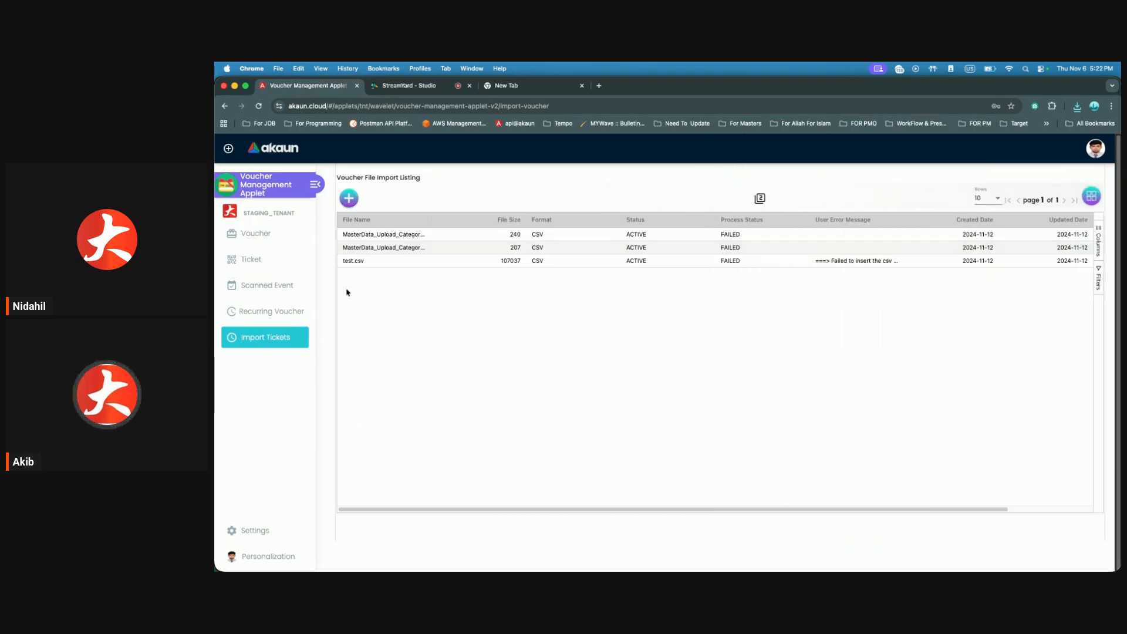
- Revisit the Scanned Event listing and return to the Voucher listing
{"action": "left_click", "coordinate": [295, 293]}
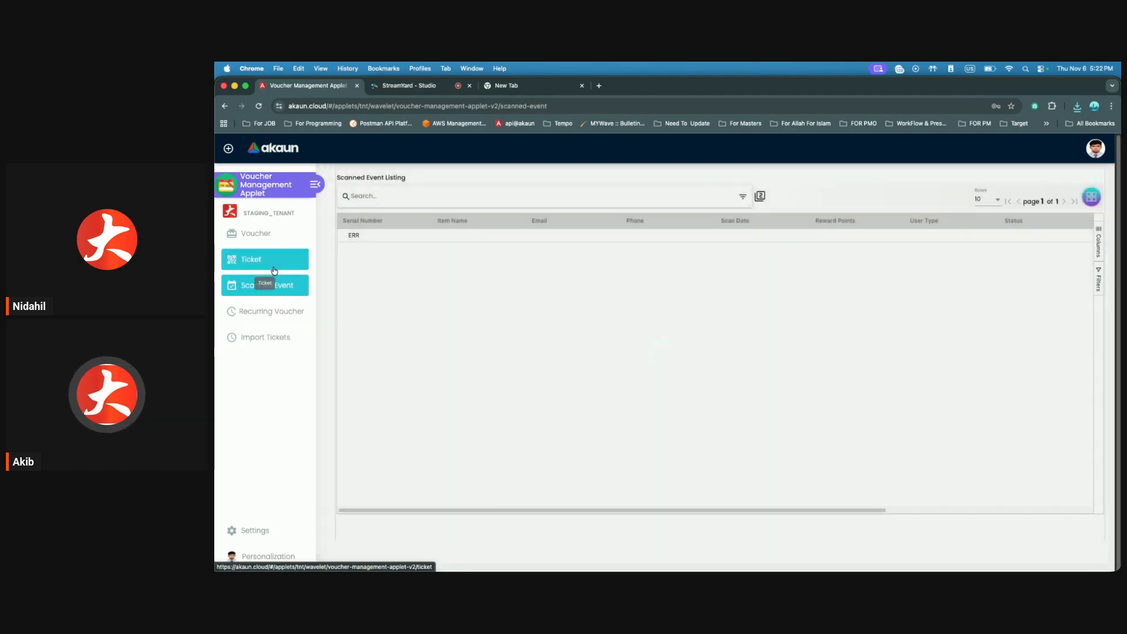
{"action": "left_click", "coordinate": [274, 269]}
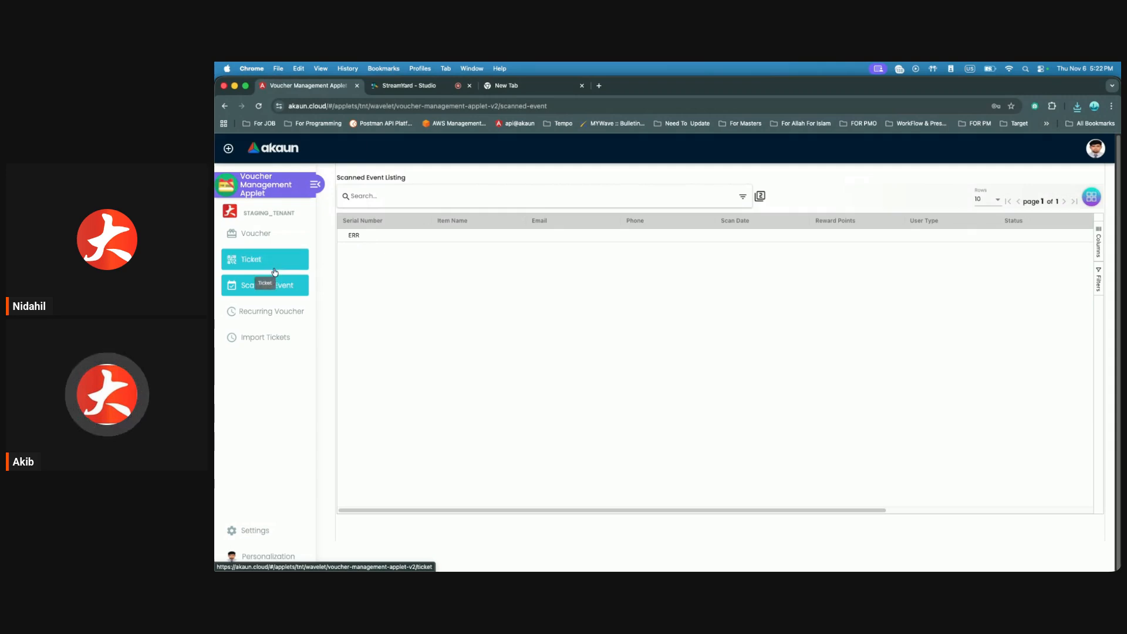
{"action": "left_click", "coordinate": [276, 243]}
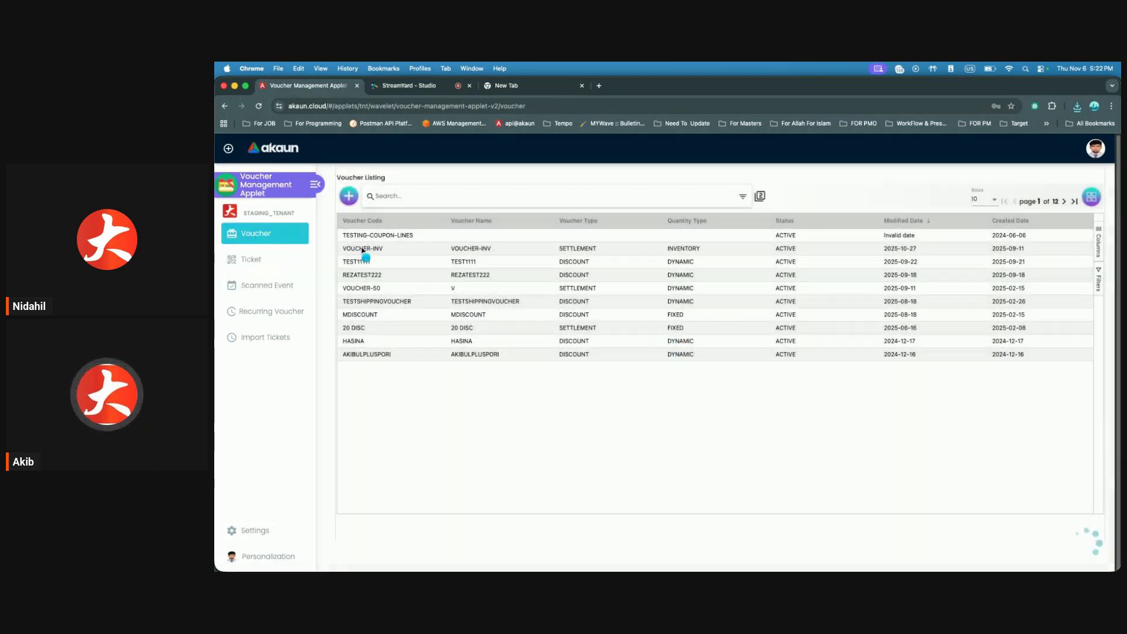
- Open VOUCHER-INV and review its details, including the voucher limit per customer and the softpin, activation pin and URL key options
{"action": "left_click", "coordinate": [363, 248]}
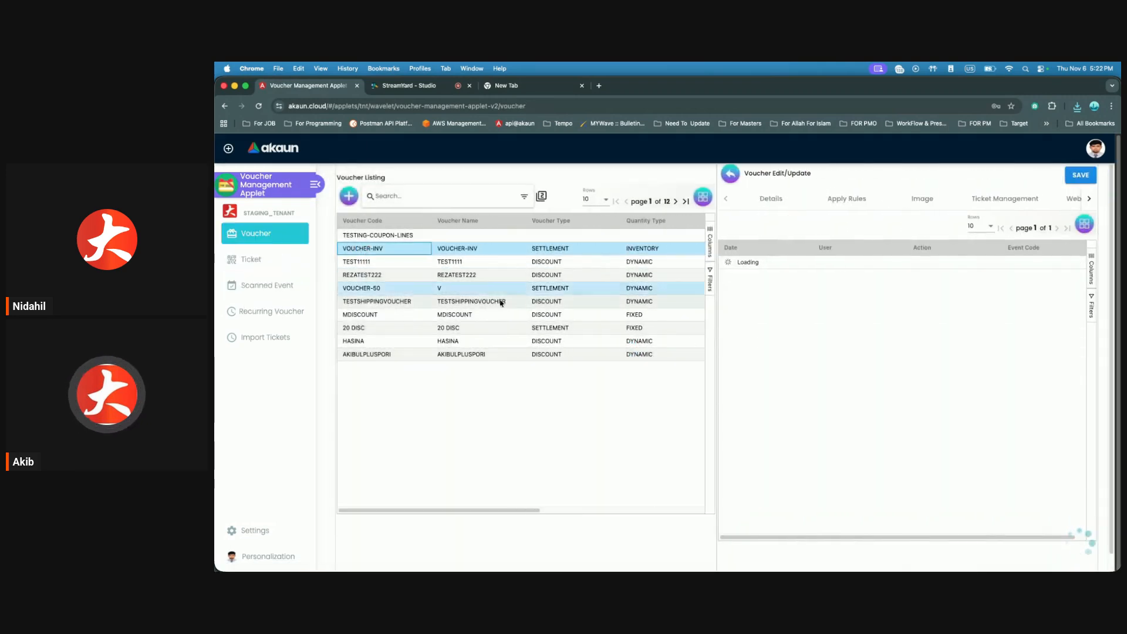
{"action": "left_click", "coordinate": [772, 198]}
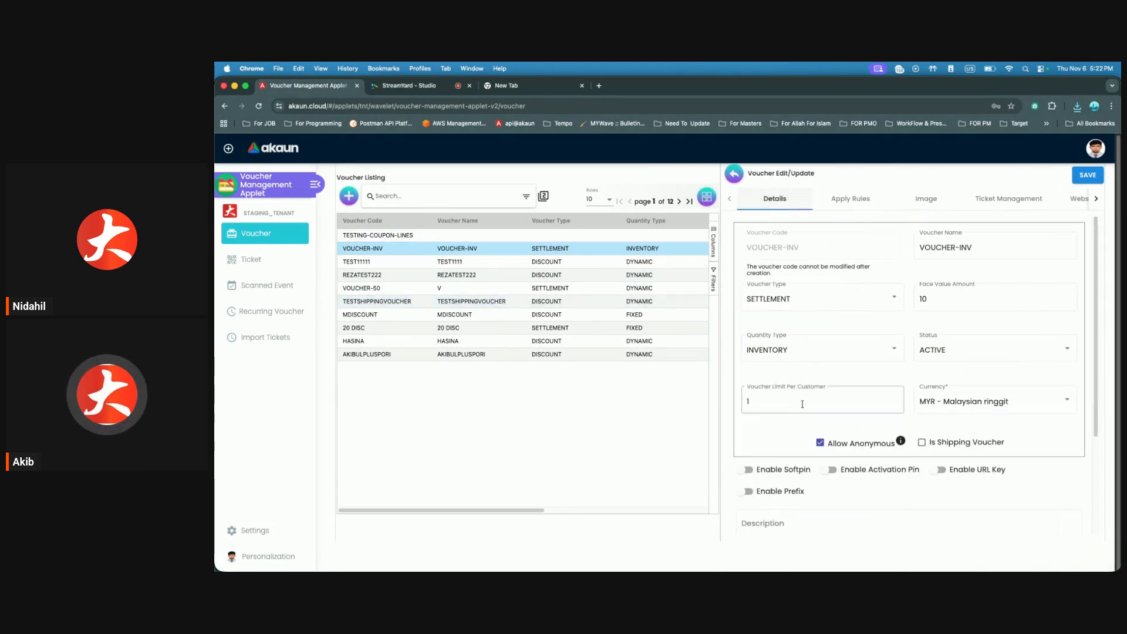
{"action": "left_click", "coordinate": [802, 405]}
{"action": "scroll", "coordinate": [801, 400], "scroll_direction": "down", "scroll_amount": 3}
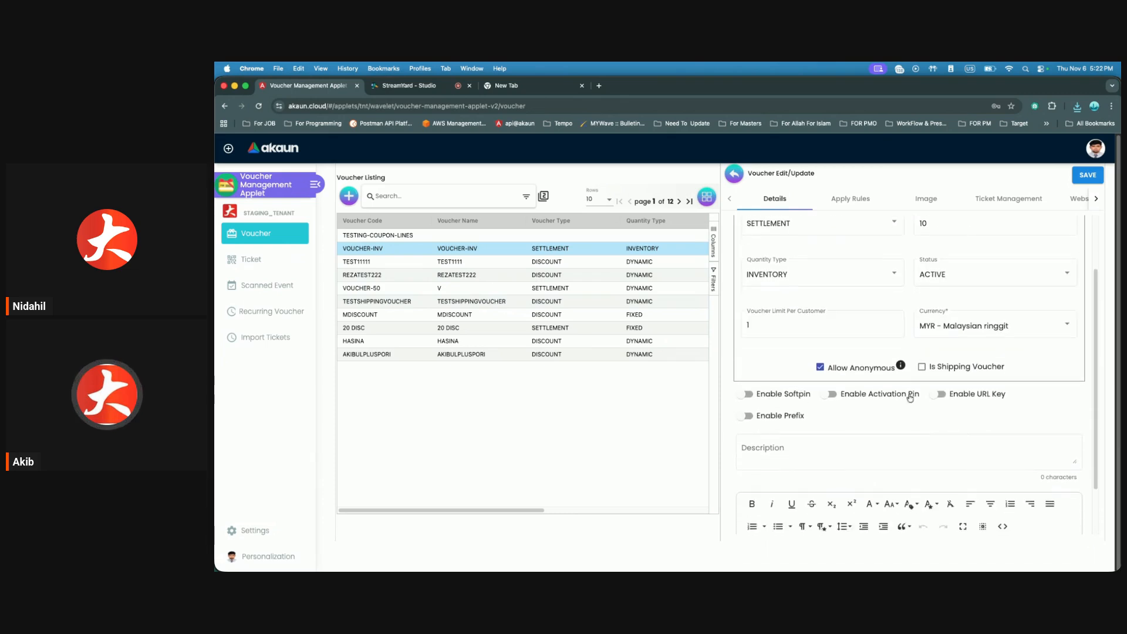
- Enable VOUCHER-INV's URL key option to examine its character length and redirection configuration fields, and close the voucher without saving
{"action": "left_click", "coordinate": [936, 394]}
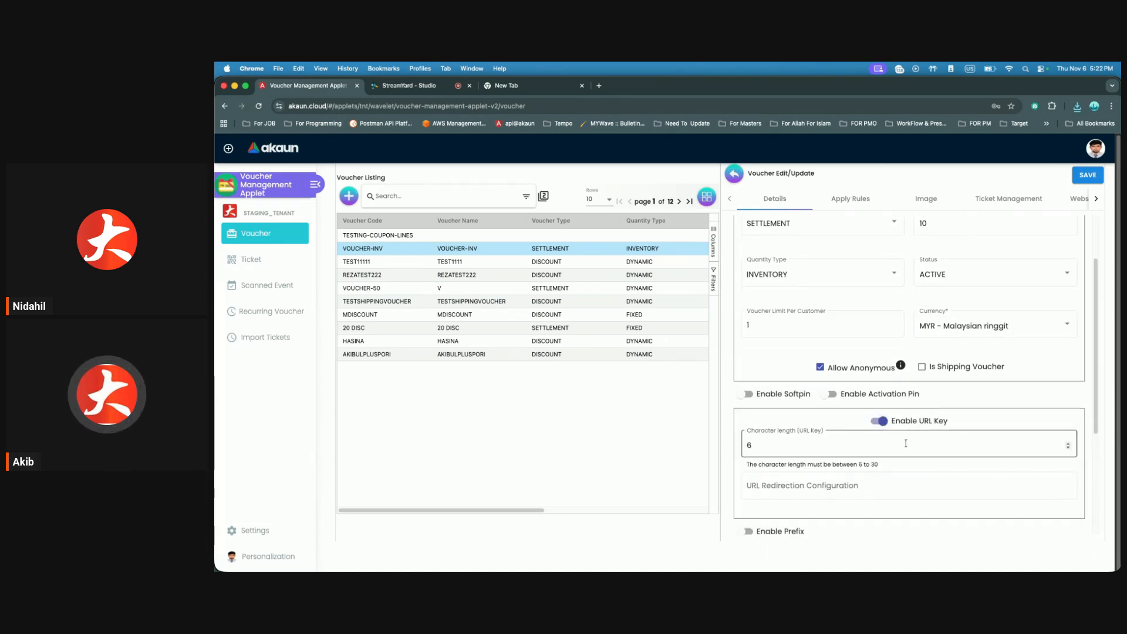
{"action": "left_click", "coordinate": [870, 487]}
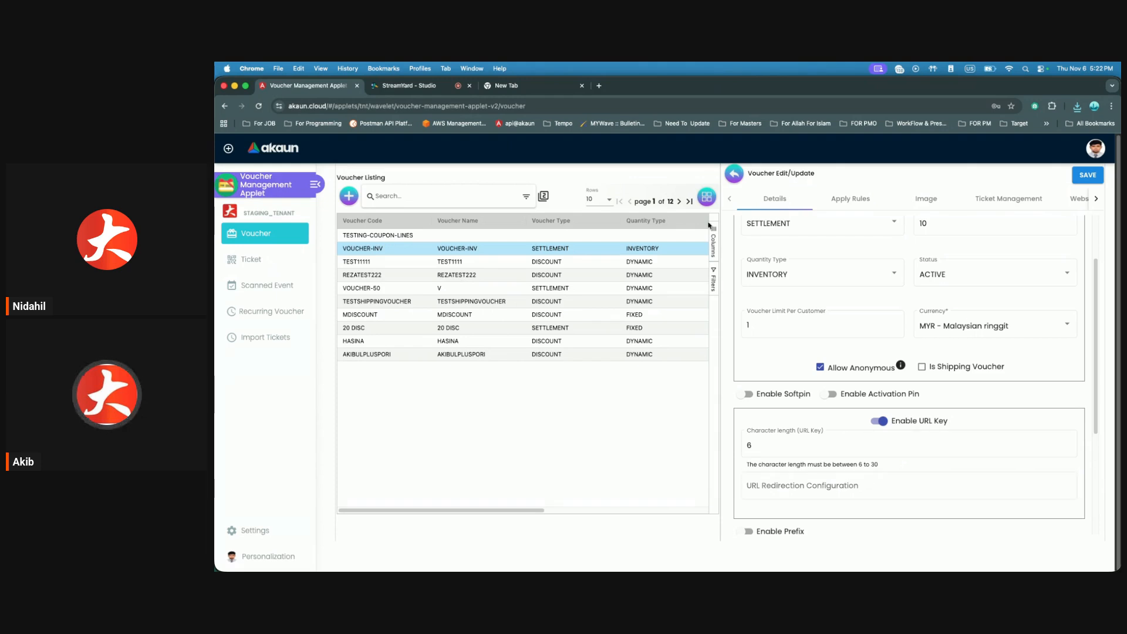
{"action": "left_click", "coordinate": [733, 171]}
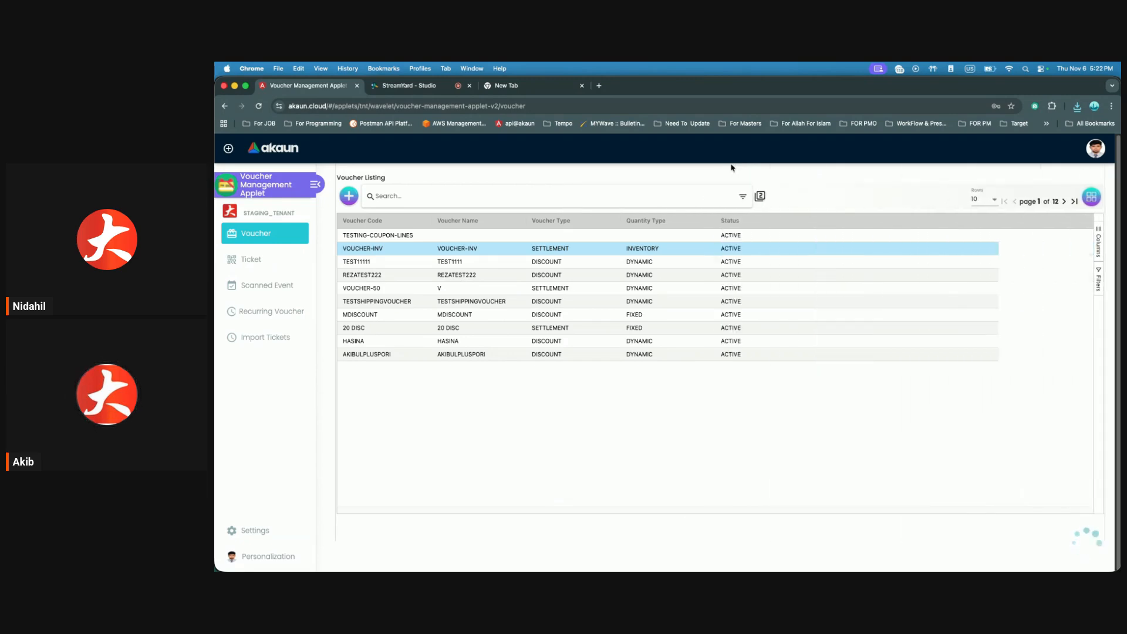
- Look at the Scanned Event listing's columns again and go back to the list of vouchers
{"action": "left_click", "coordinate": [299, 286]}
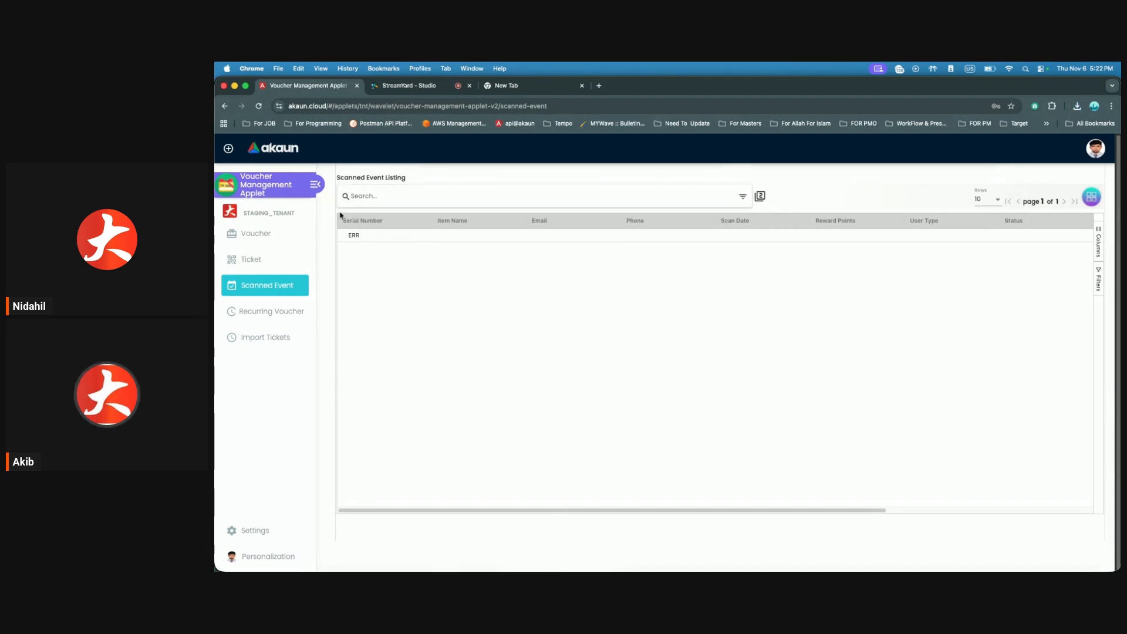
{"action": "left_click", "coordinate": [287, 242]}
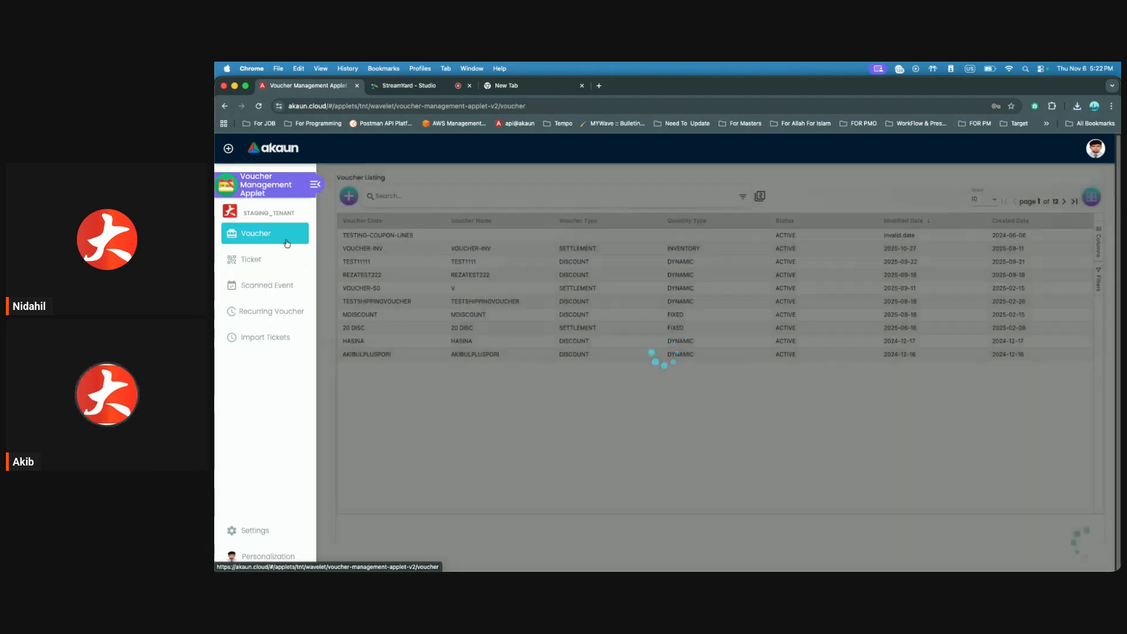